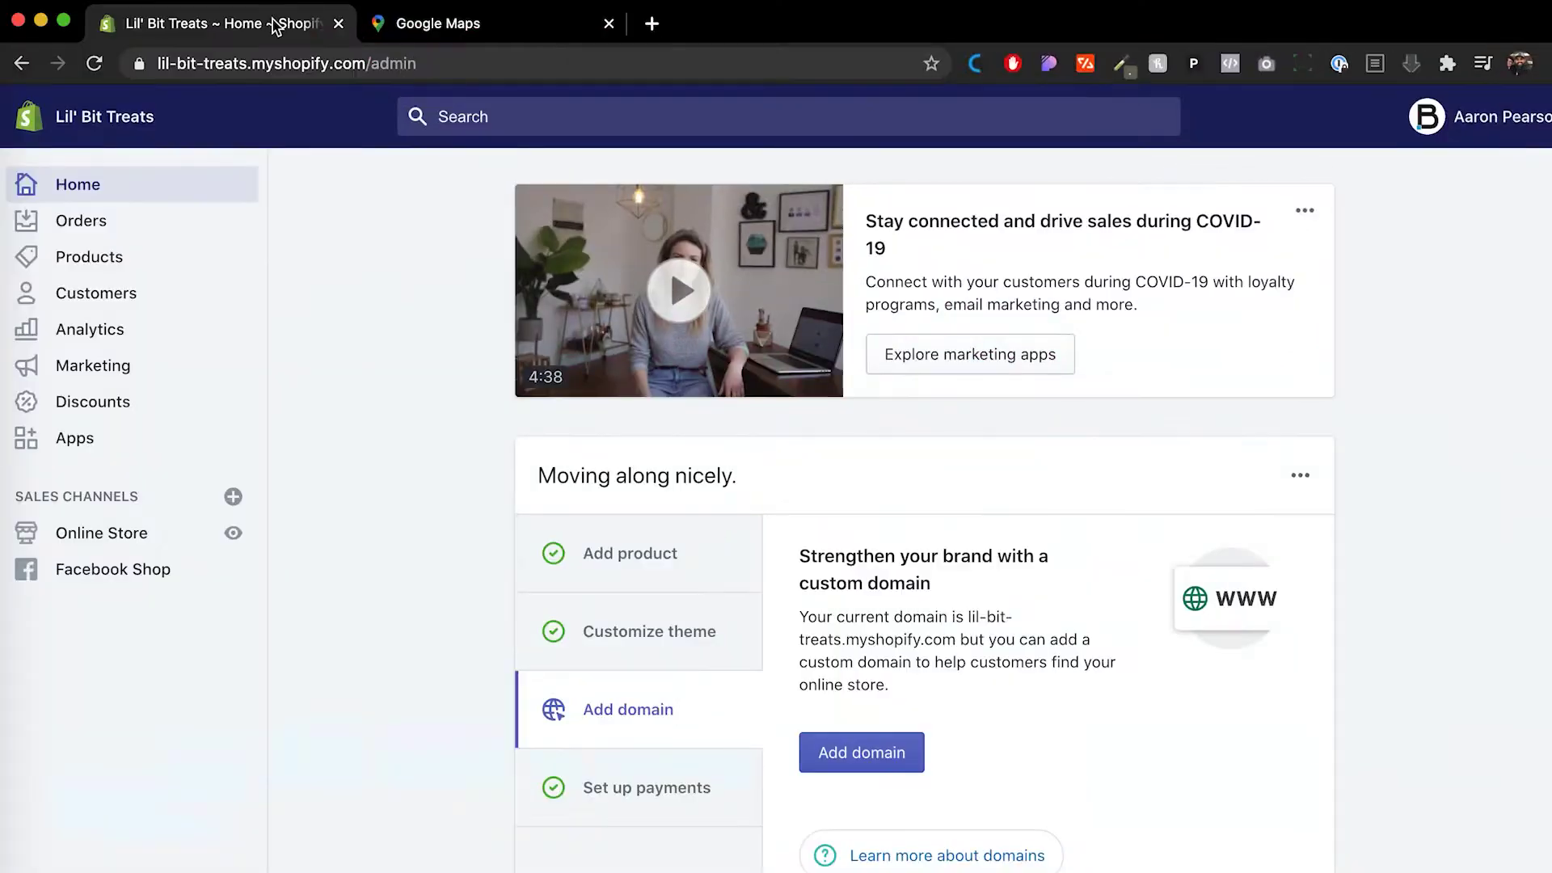
Go to Online Store > Pages and start a new blank page
left_click(91, 542)
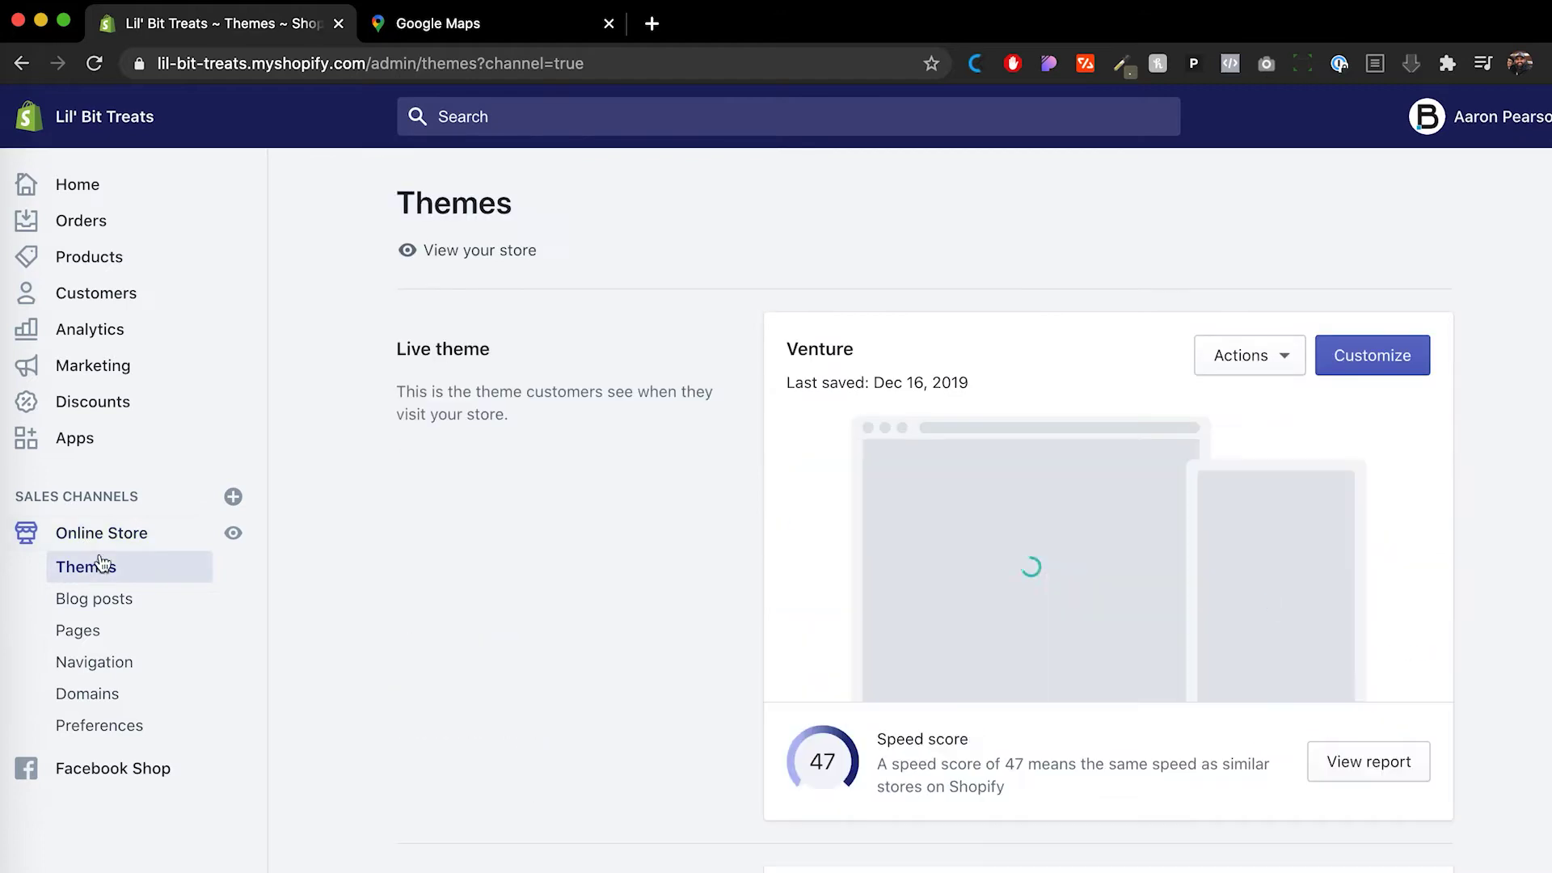
left_click(79, 632)
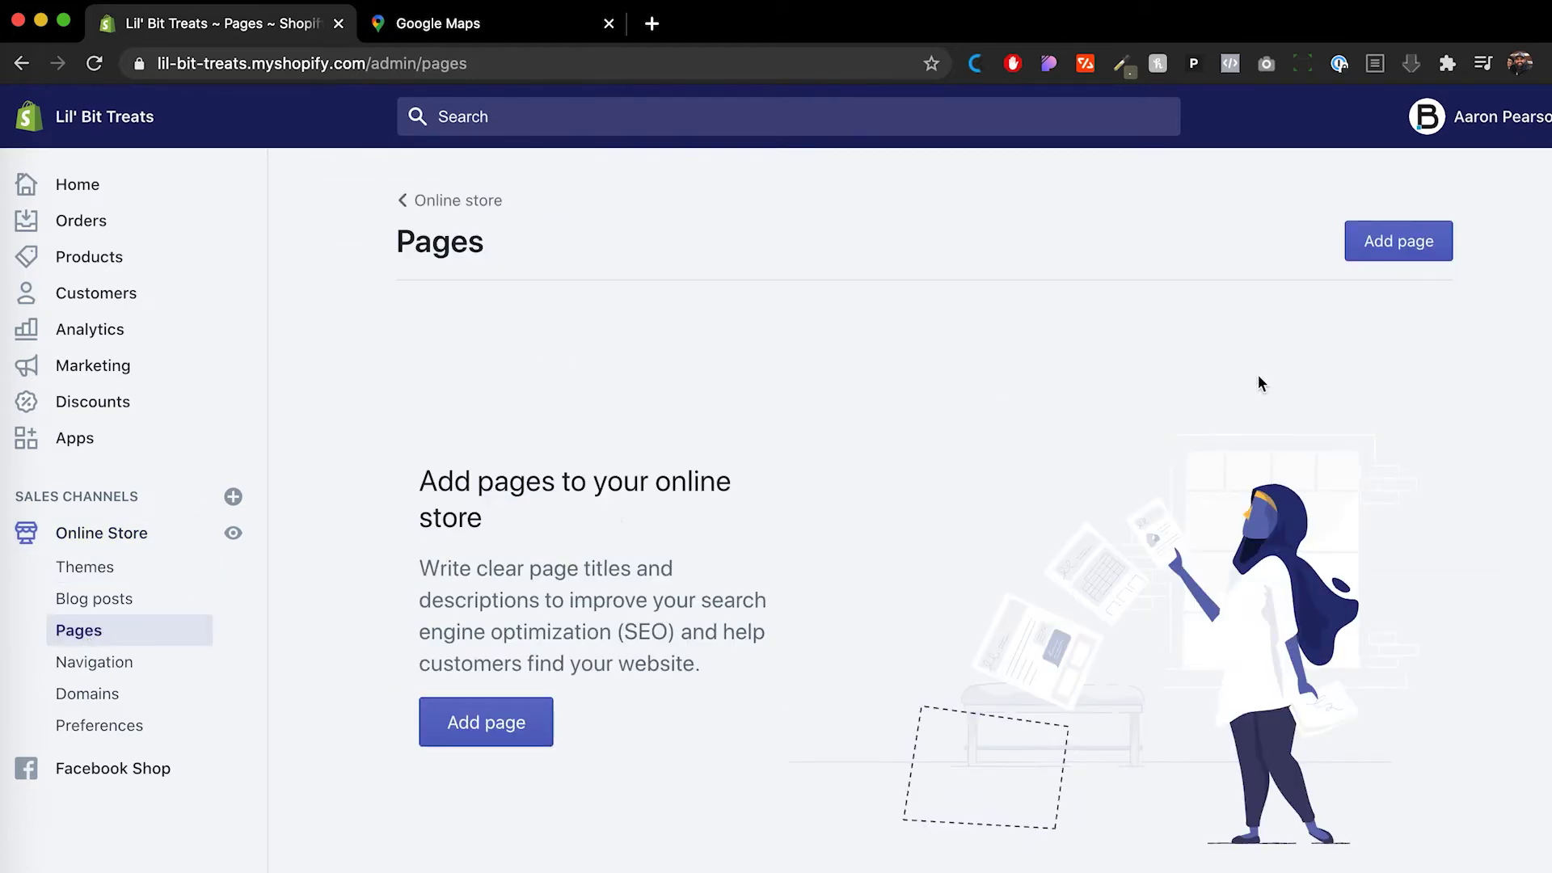
left_click(493, 729)
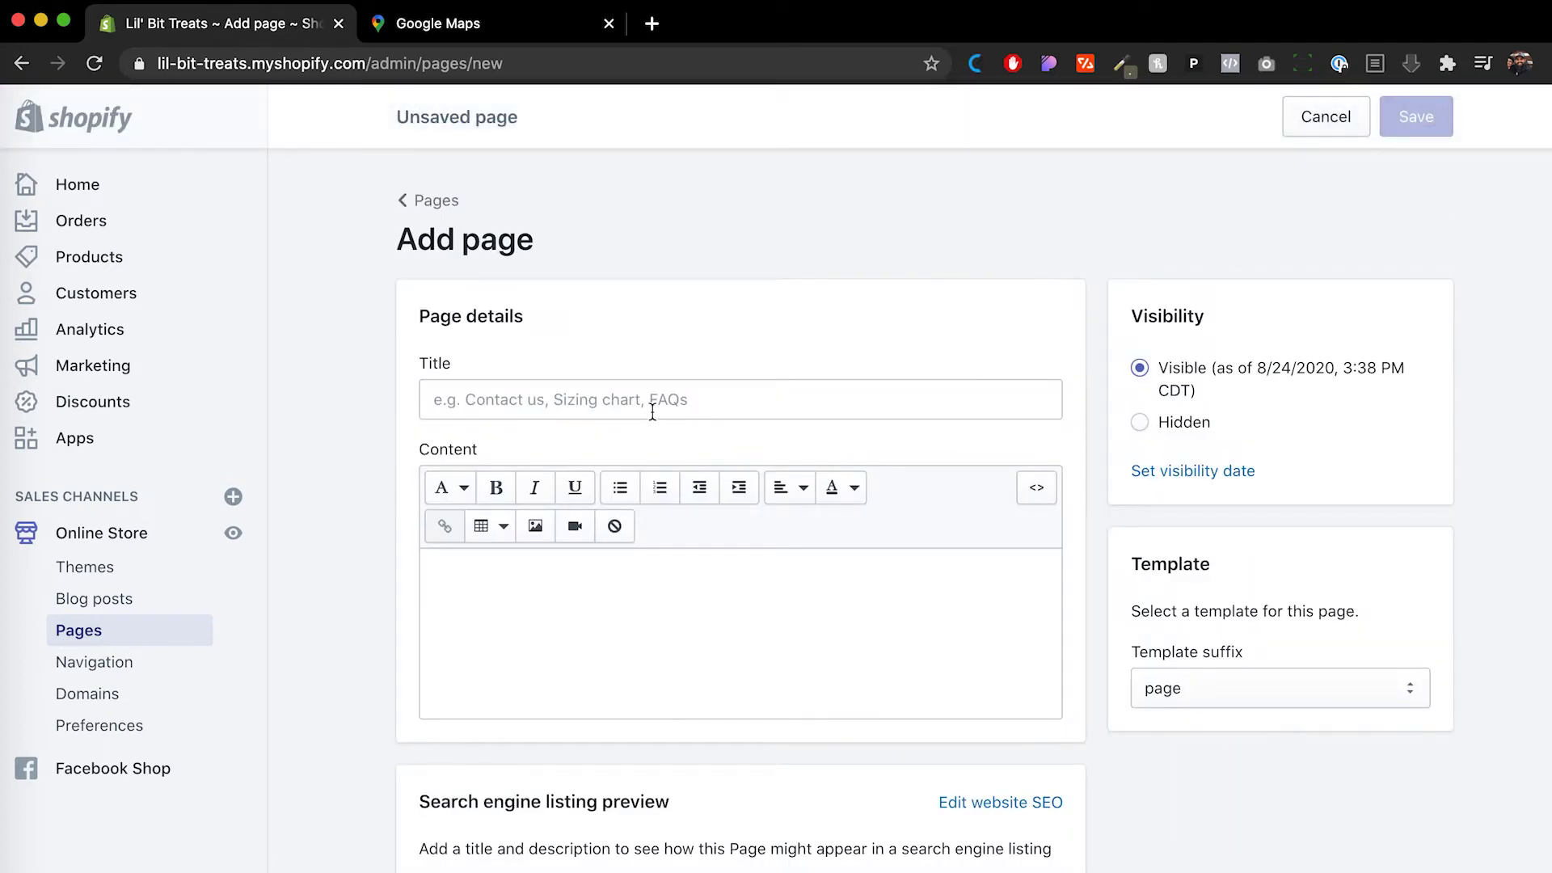
Title the page 'Contact Us', add the 24-hour response message, and apply the page.contact template
left_click(652, 412)
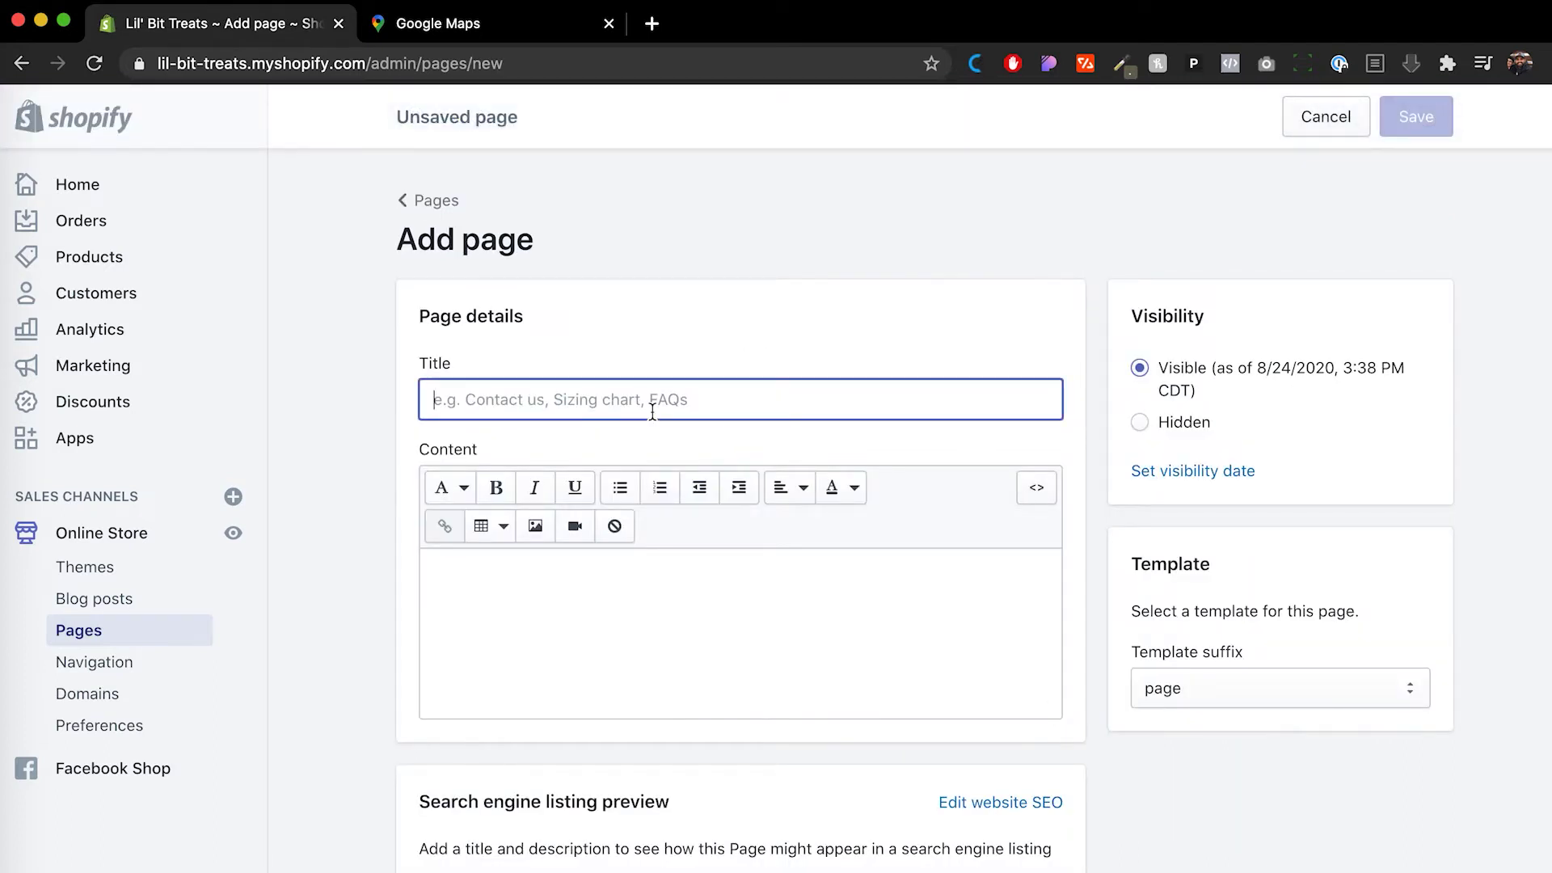
type("Contact Us")
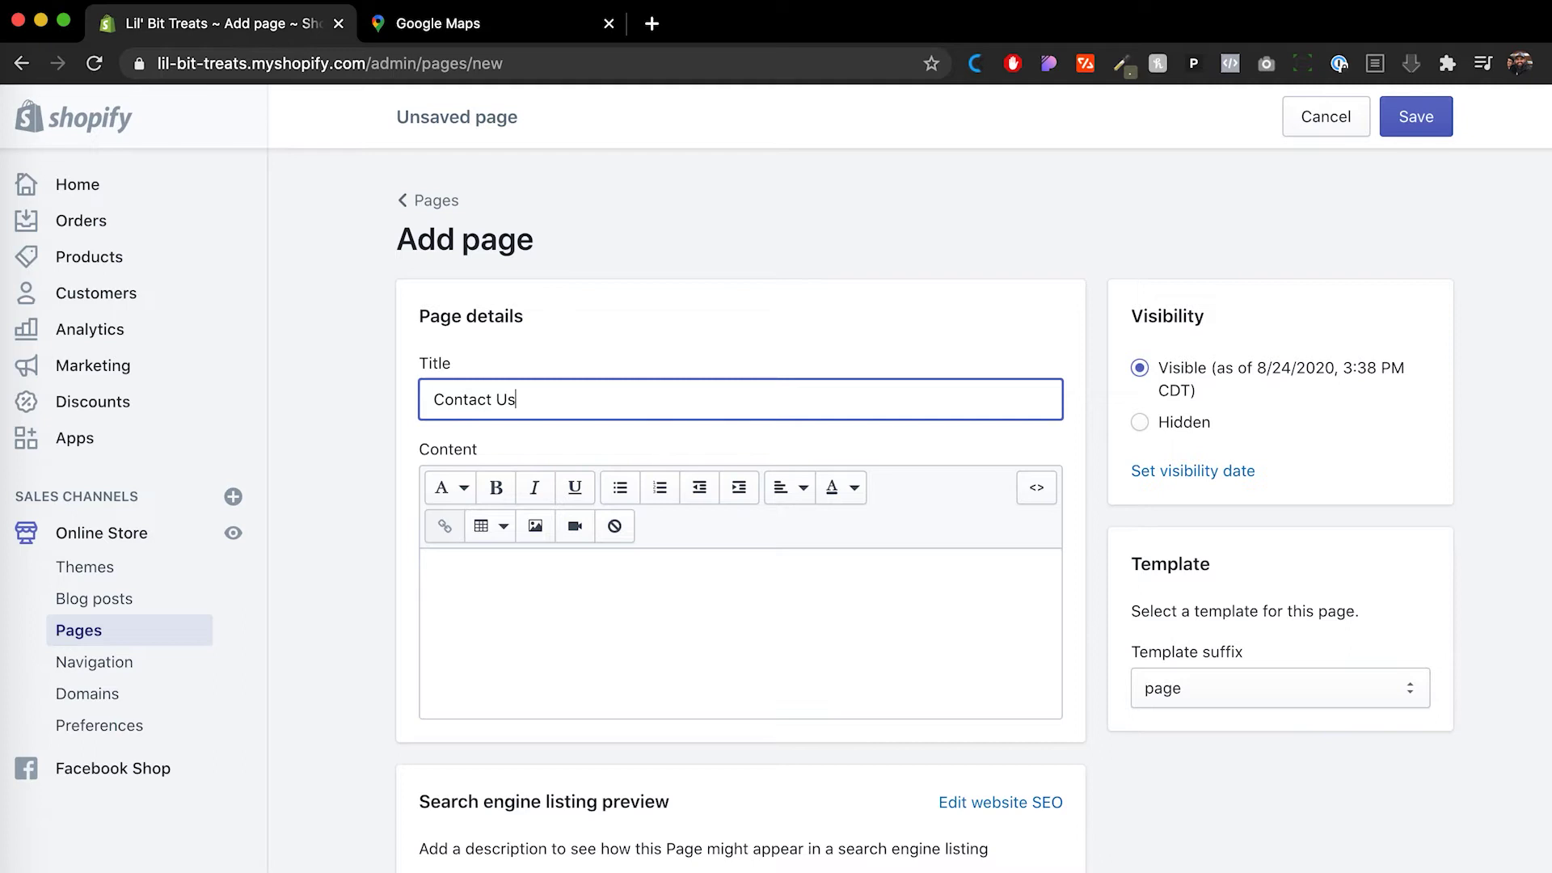
scroll(1092, 560, "down", 1)
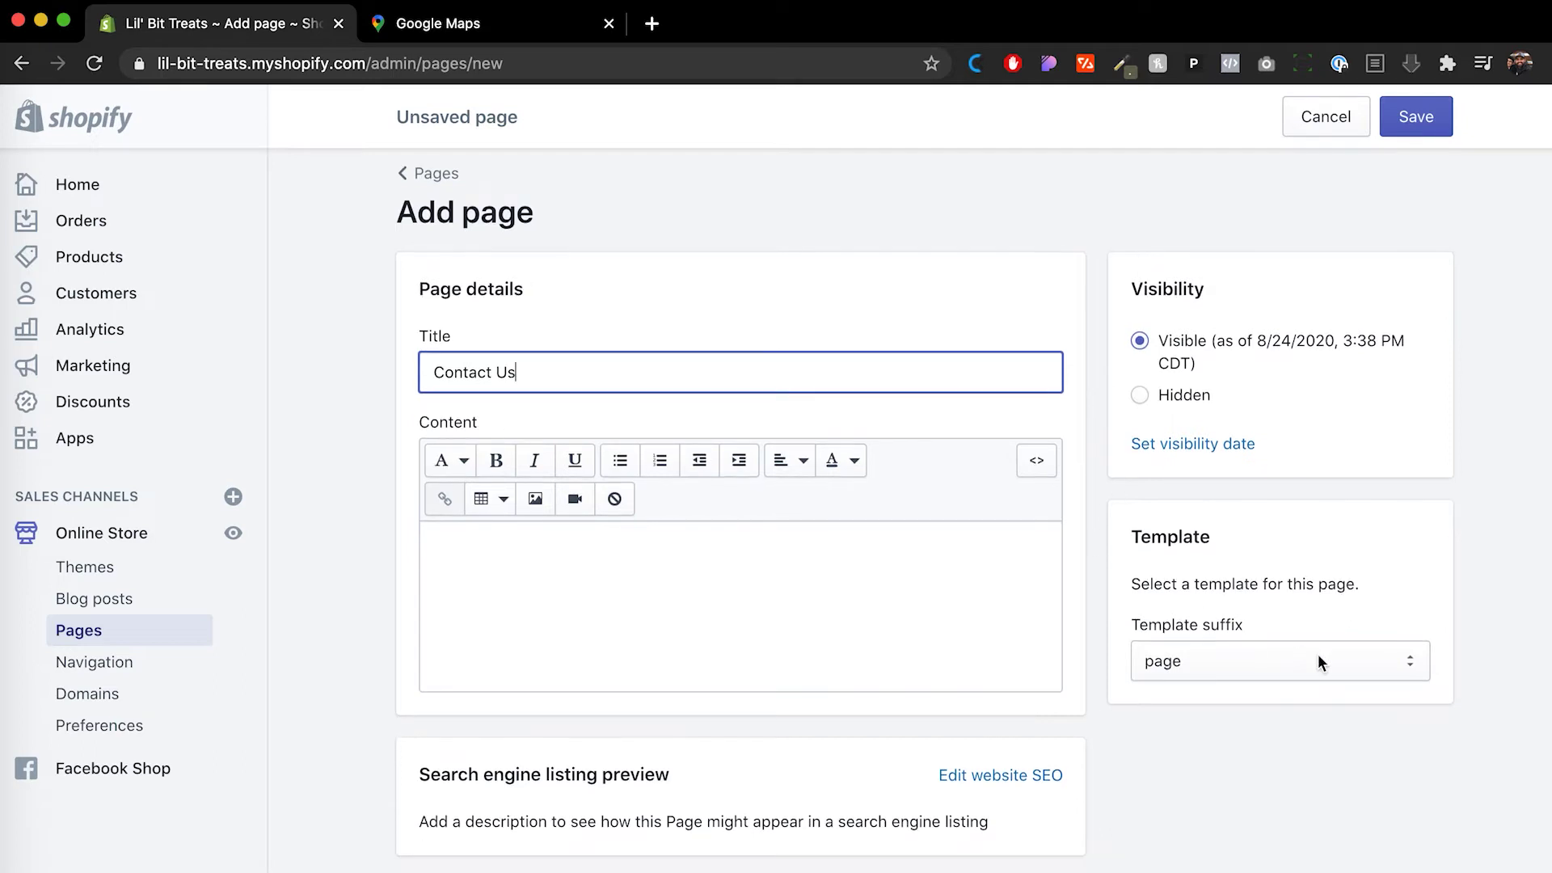
left_click(1257, 655)
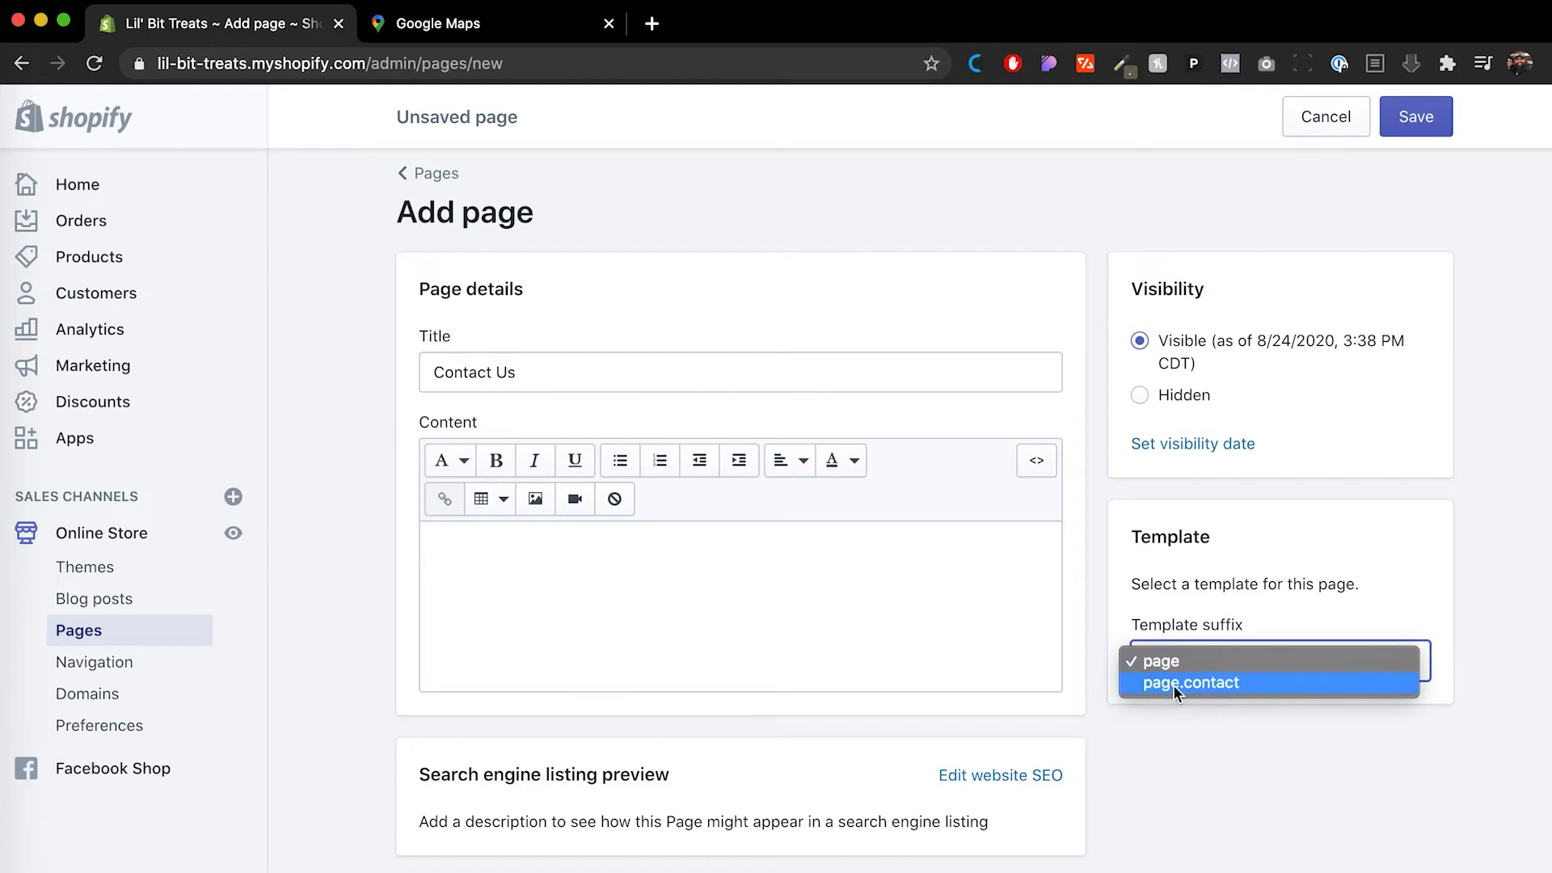
left_click(1207, 686)
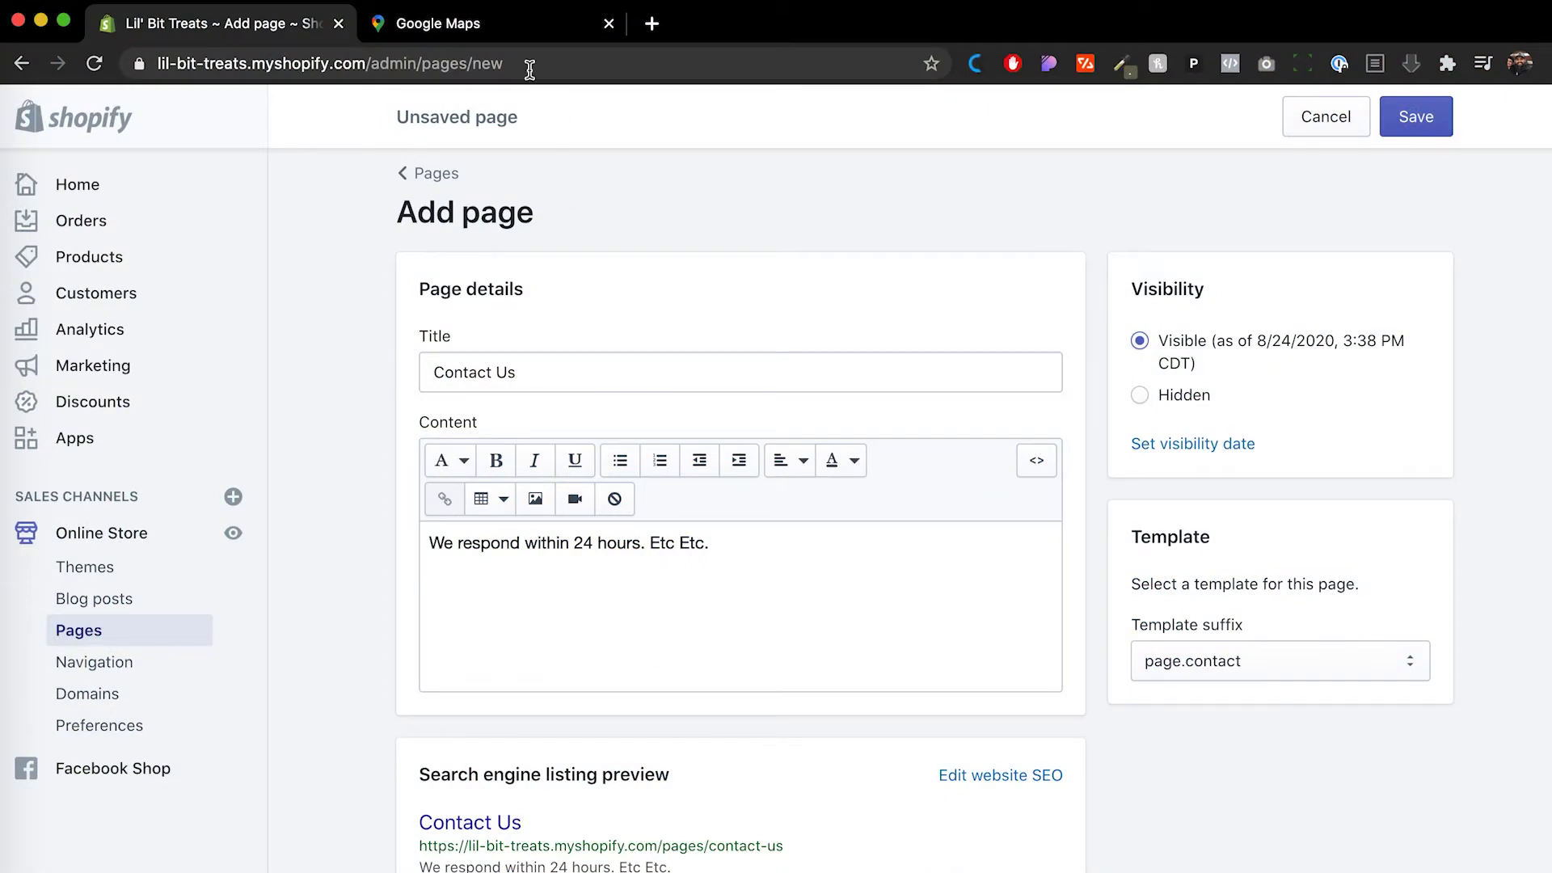
left_click(488, 32)
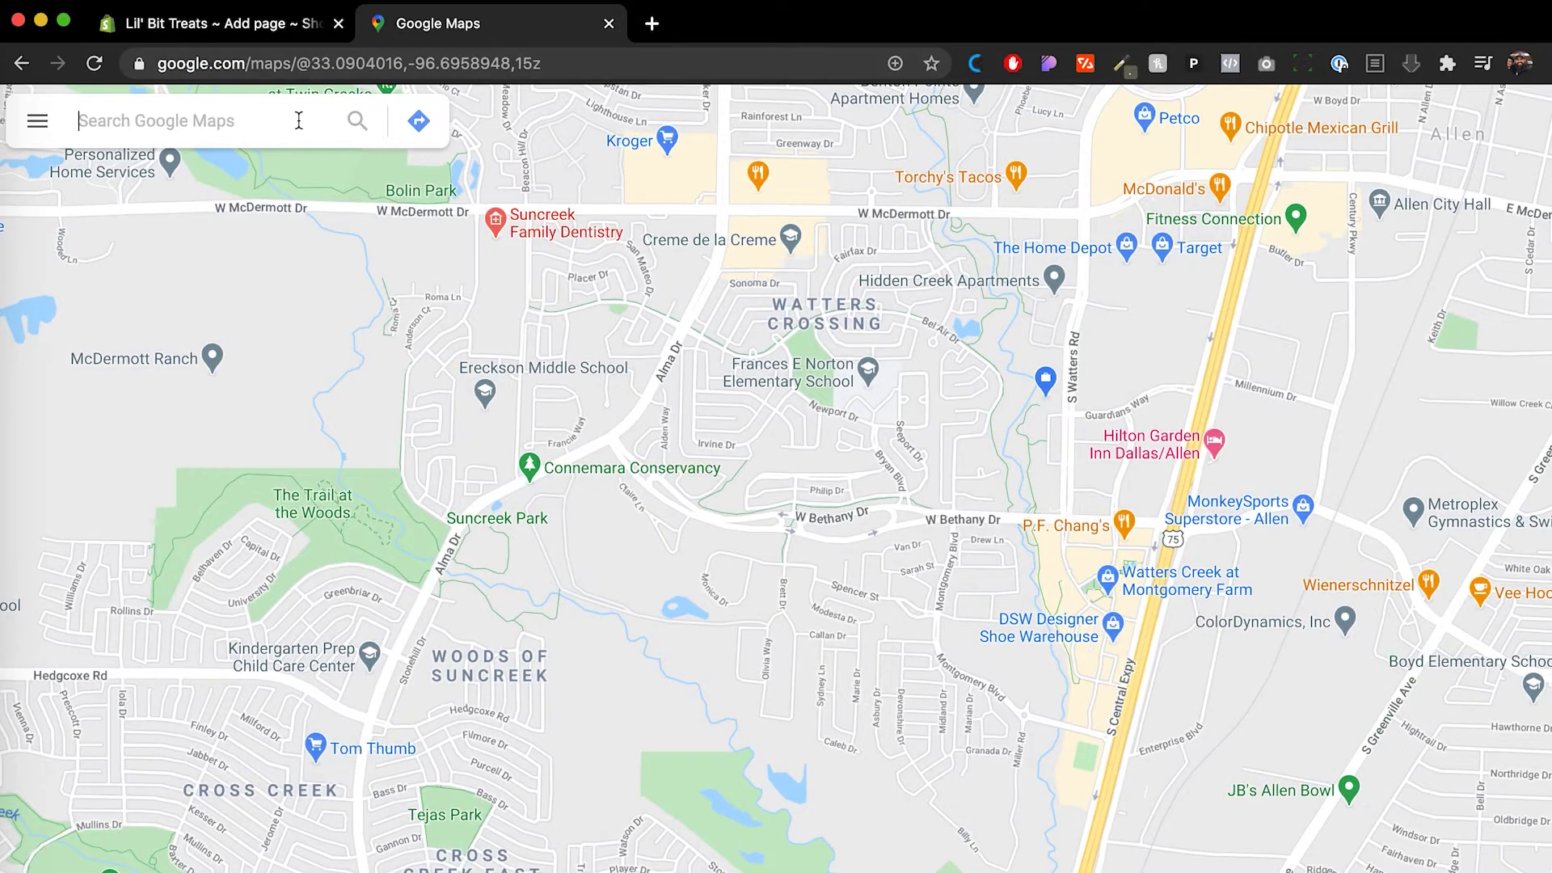
Search Google Maps for 'bitbra' and select the BitBranding business
left_click(254, 125)
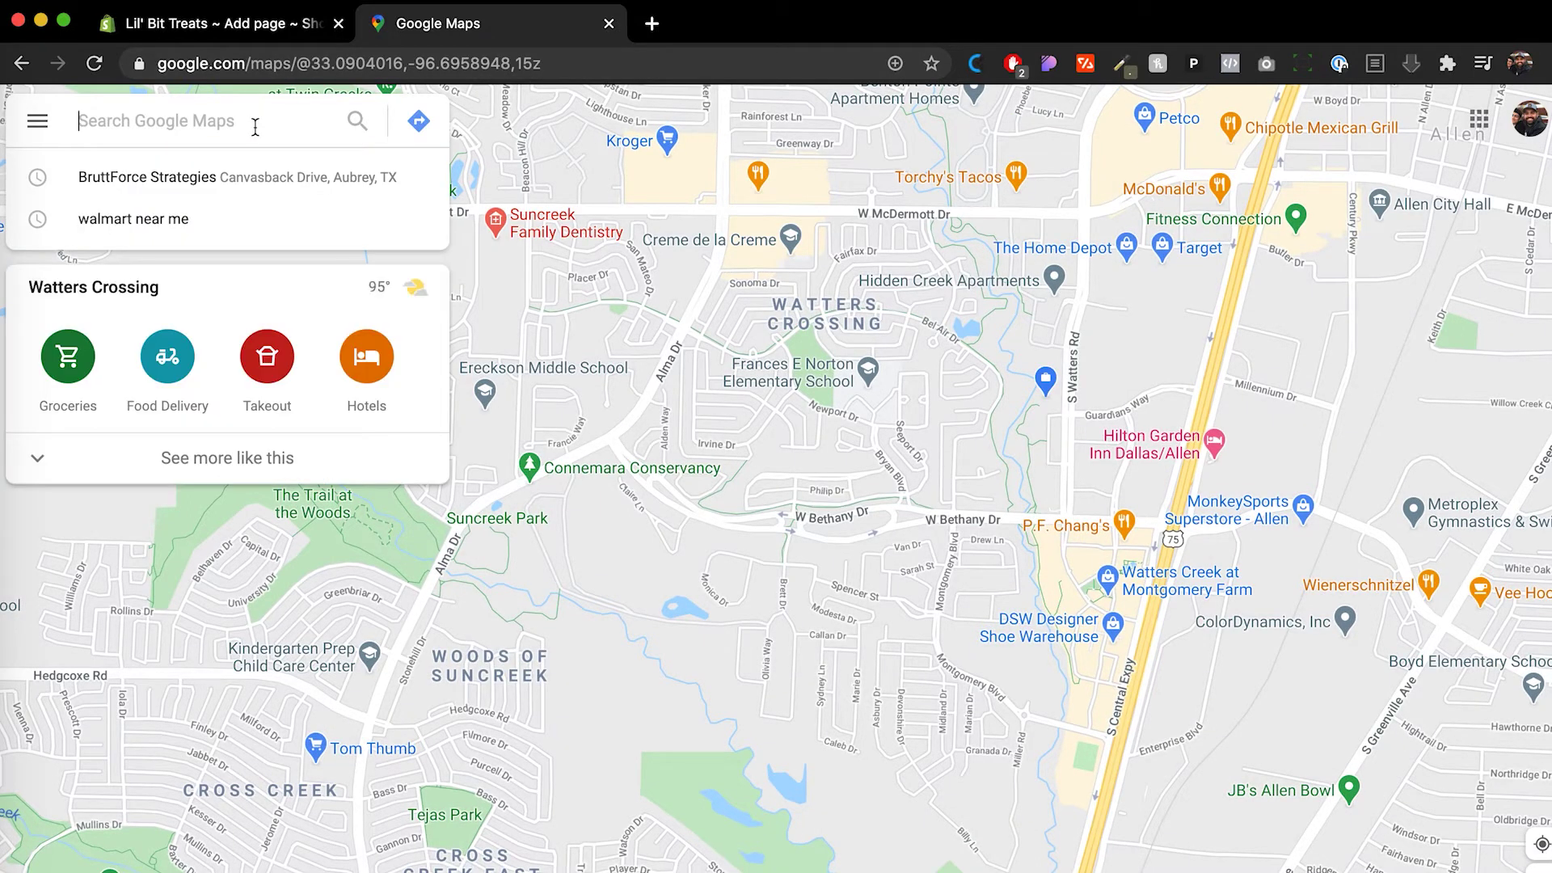
type("bitbra")
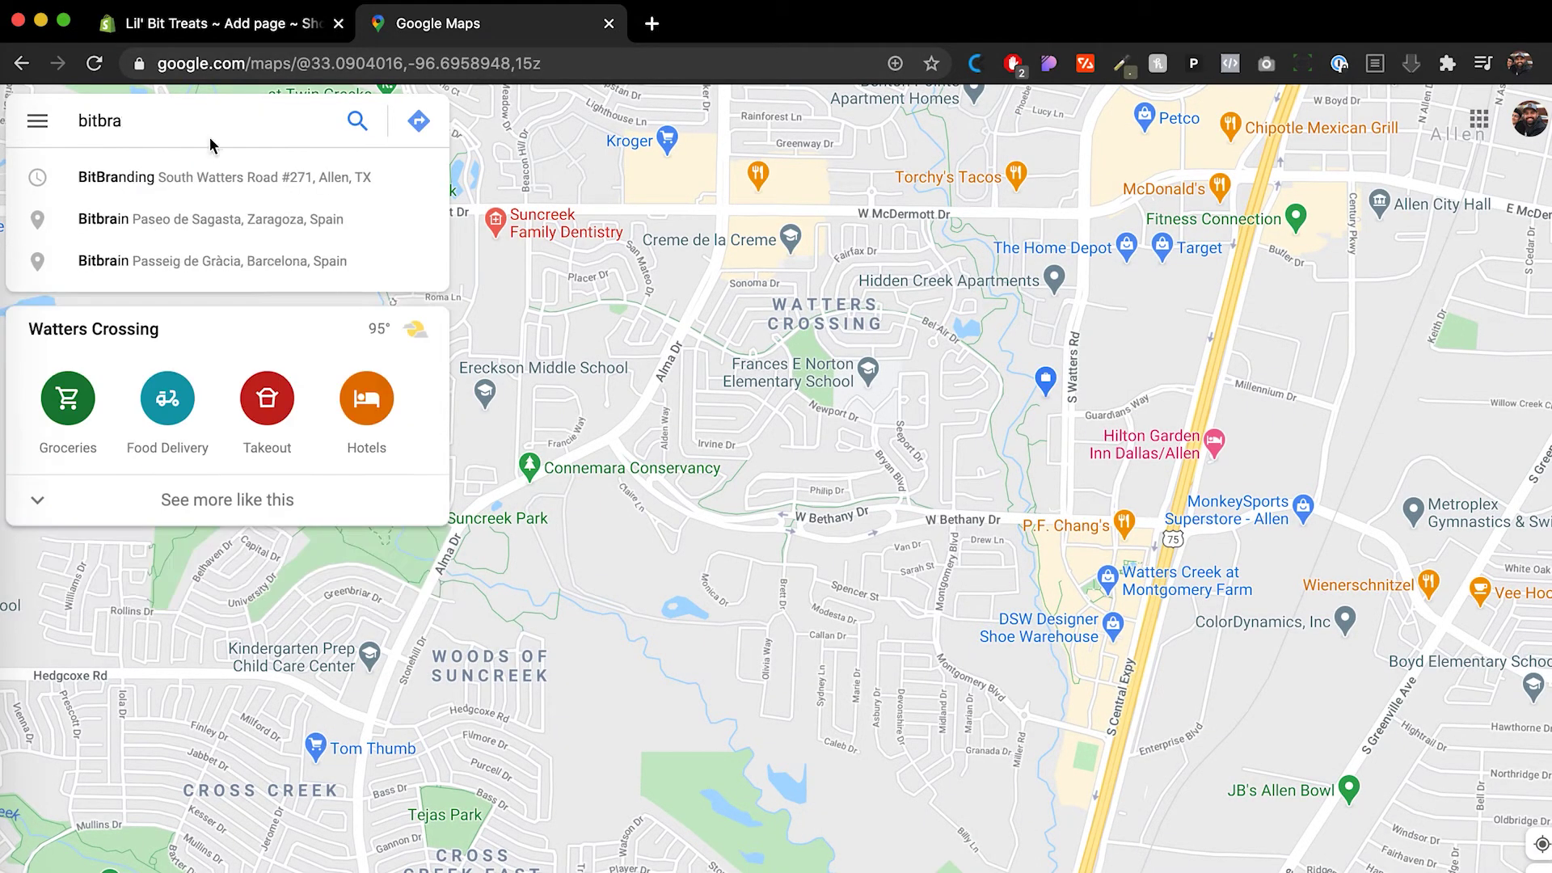
left_click(144, 174)
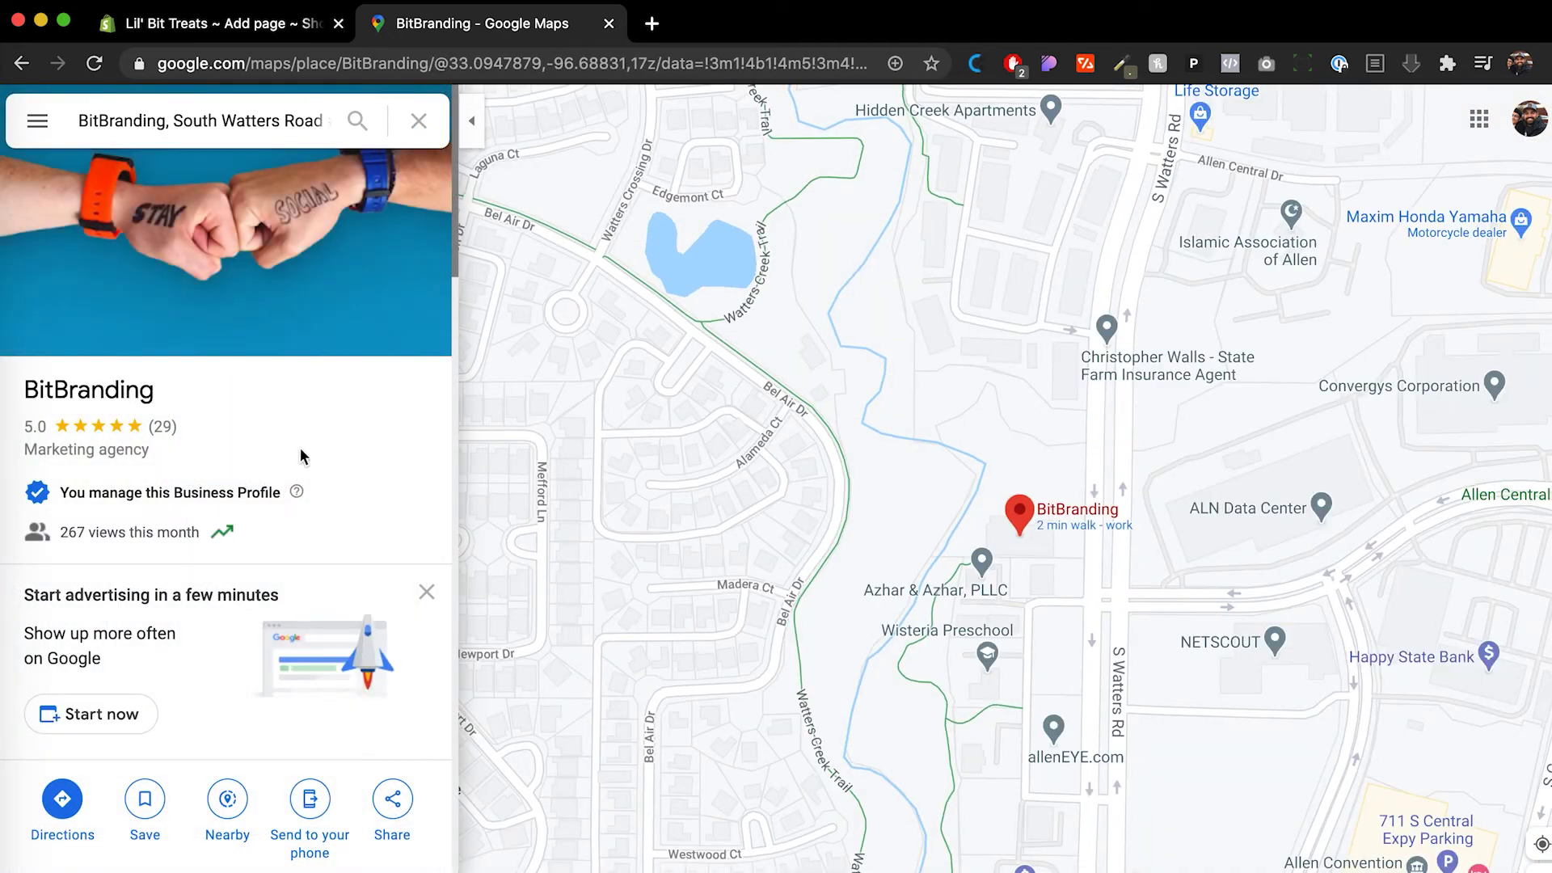
Copy the BitBranding map's embed HTML at Medium size
left_click(396, 804)
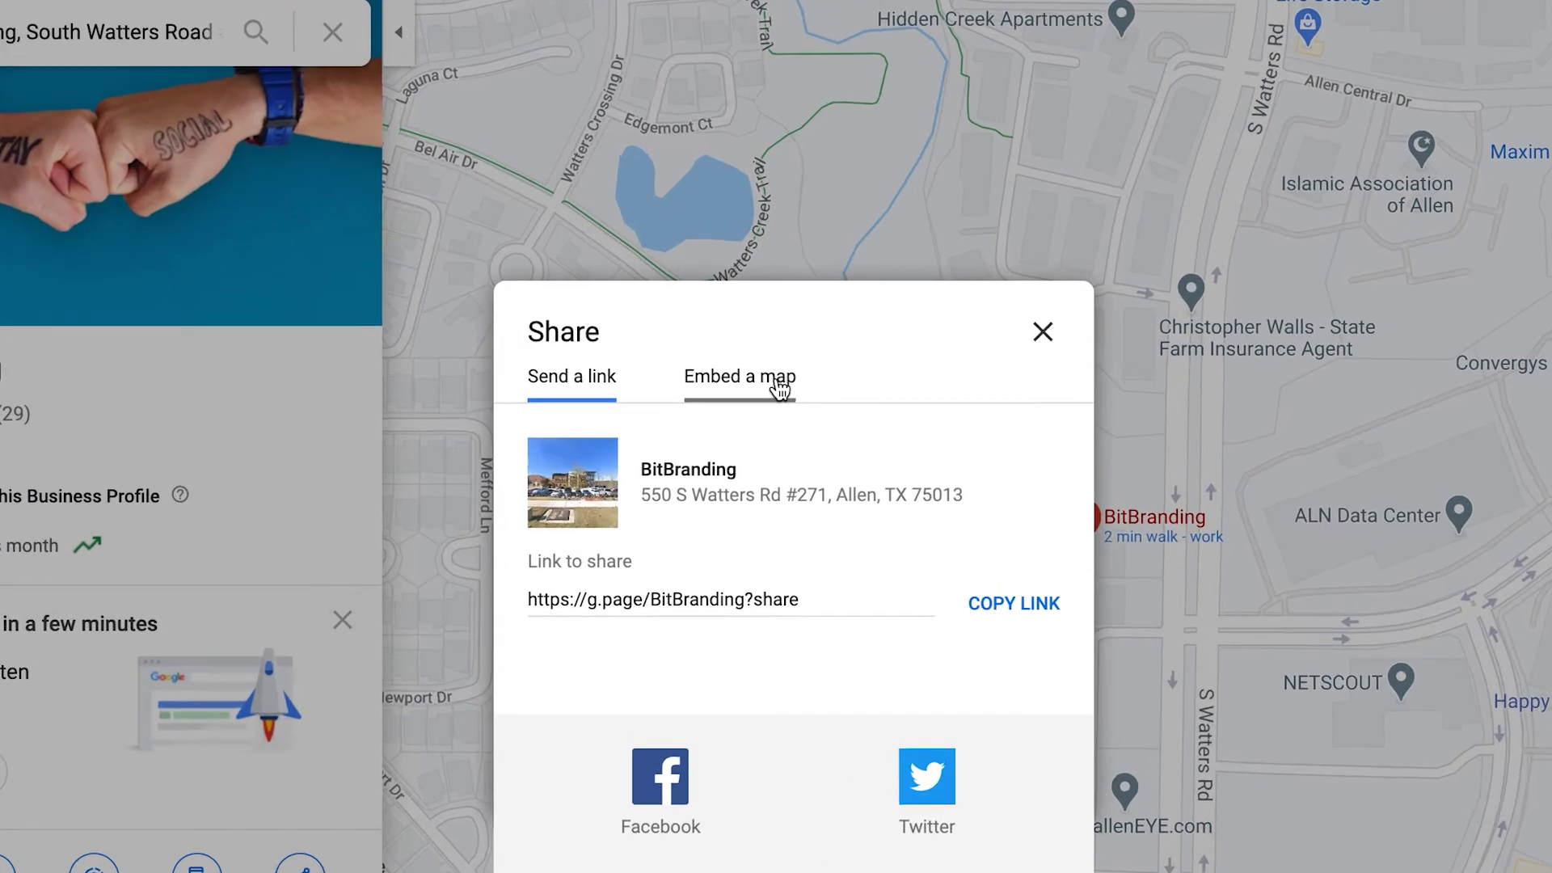
left_click(785, 401)
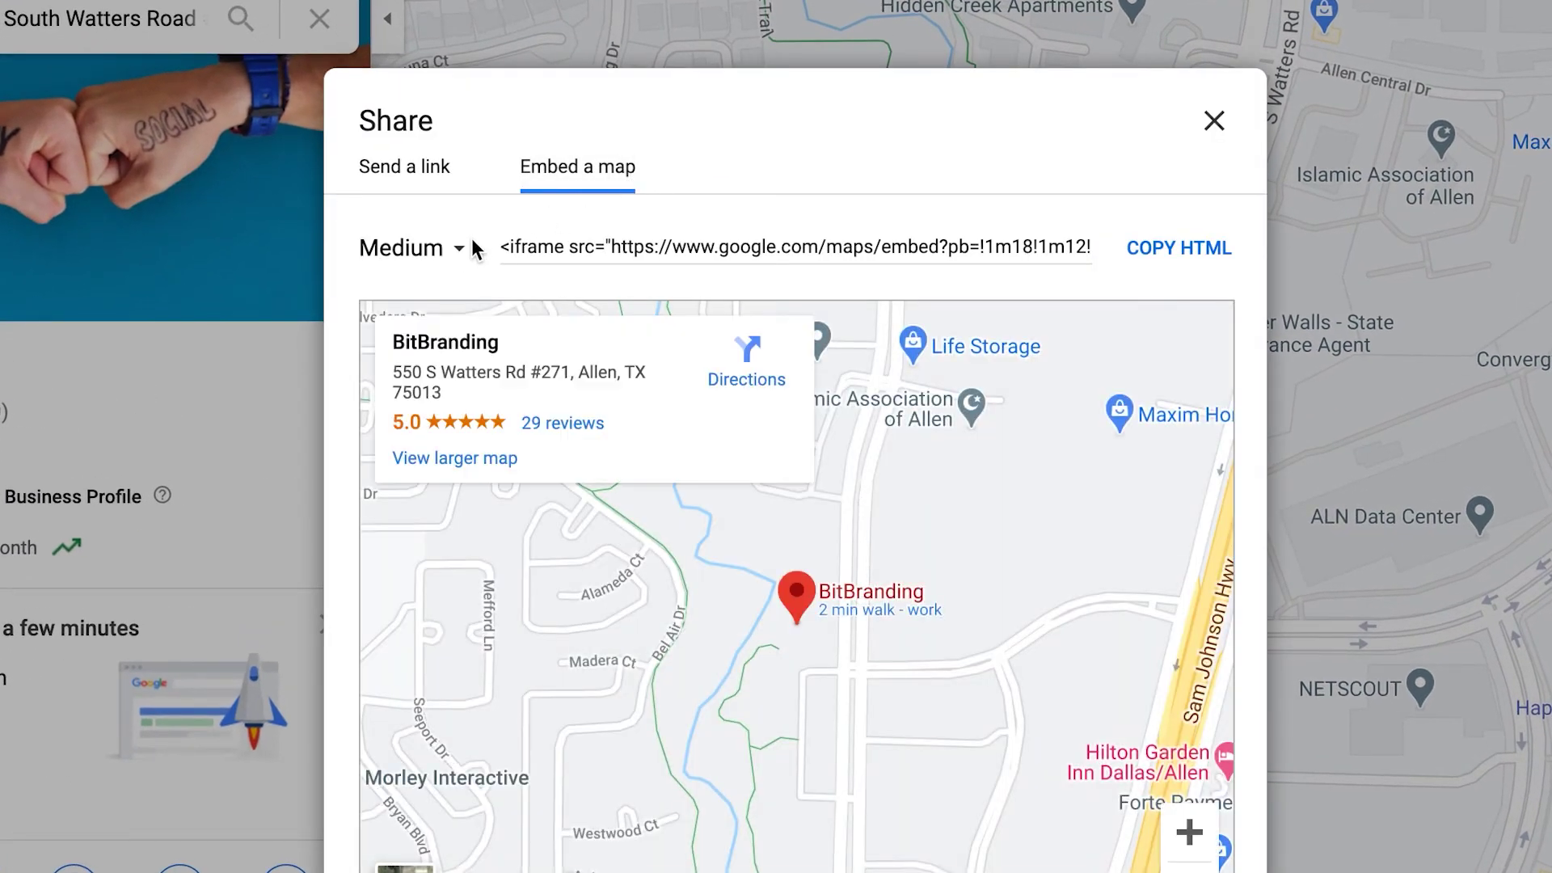
left_click(458, 250)
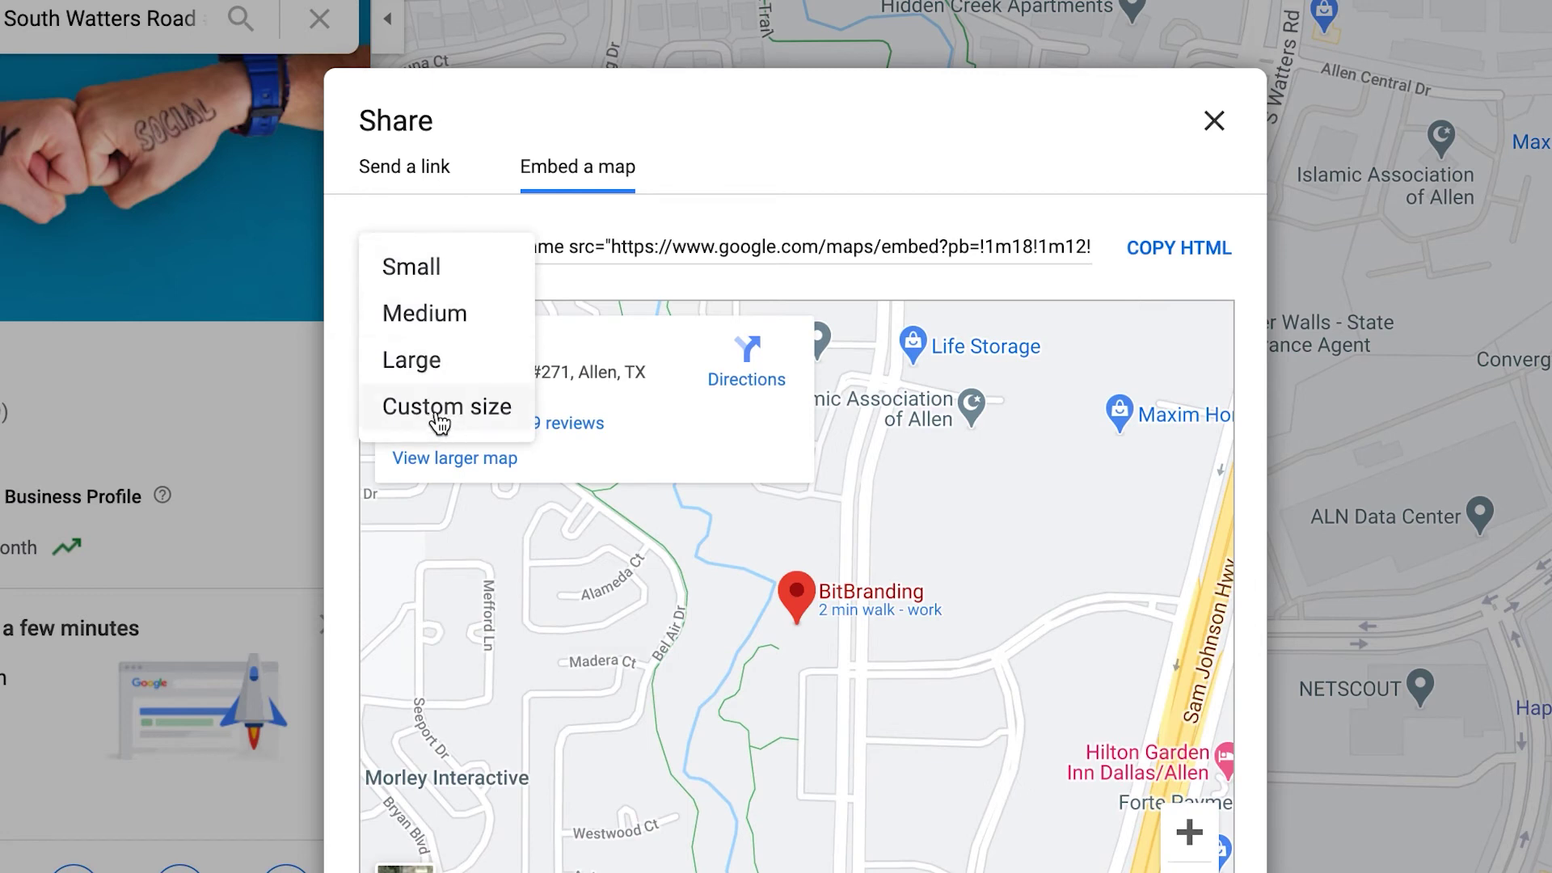
left_click(453, 356)
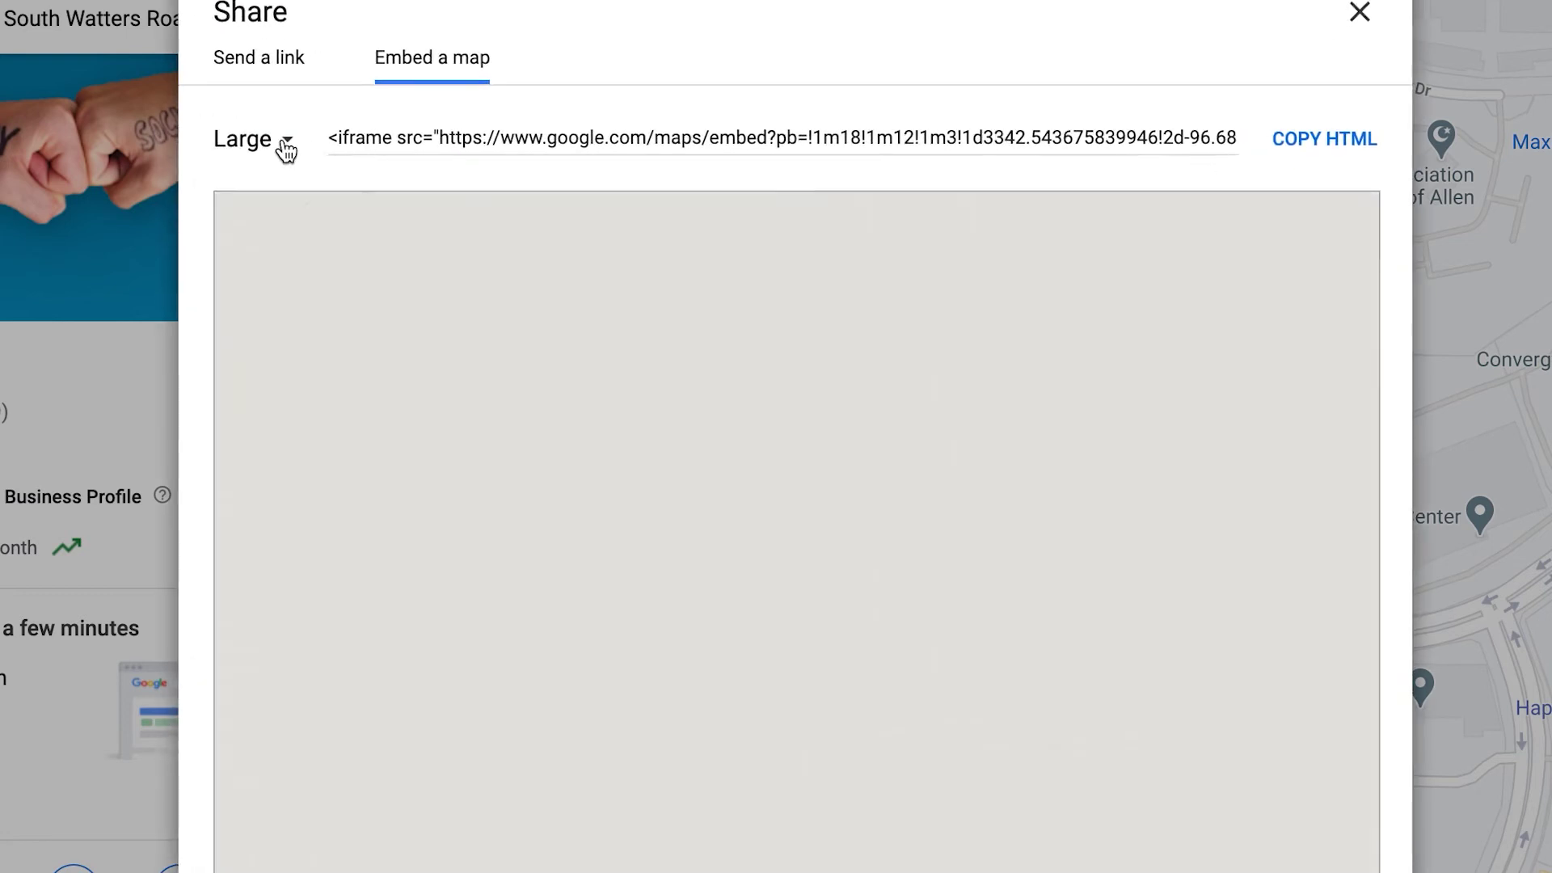
left_click(287, 140)
left_click(301, 208)
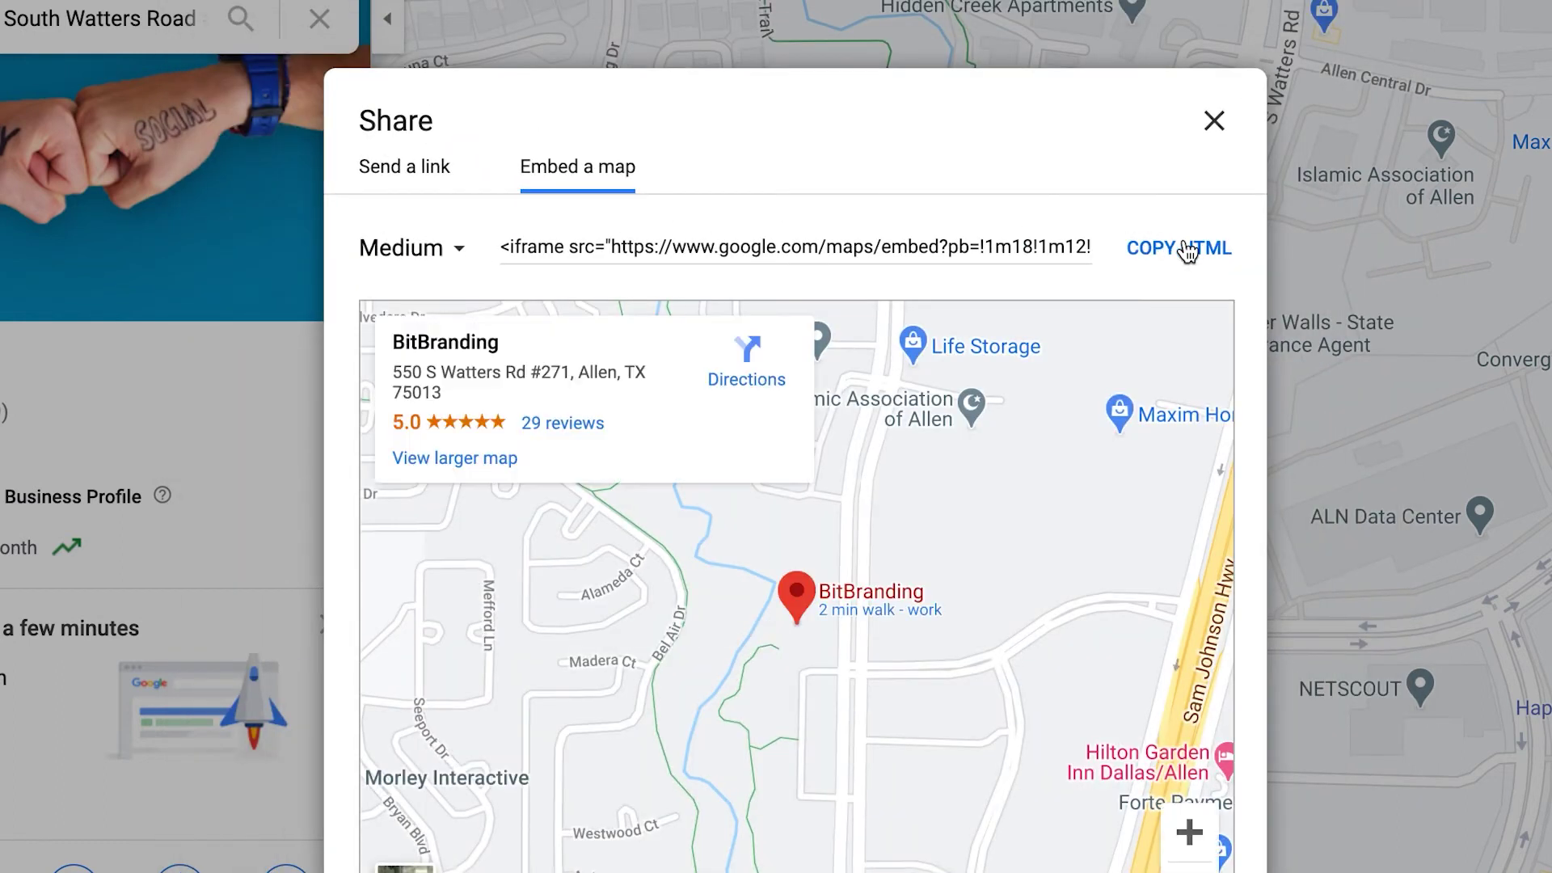
left_click(1186, 249)
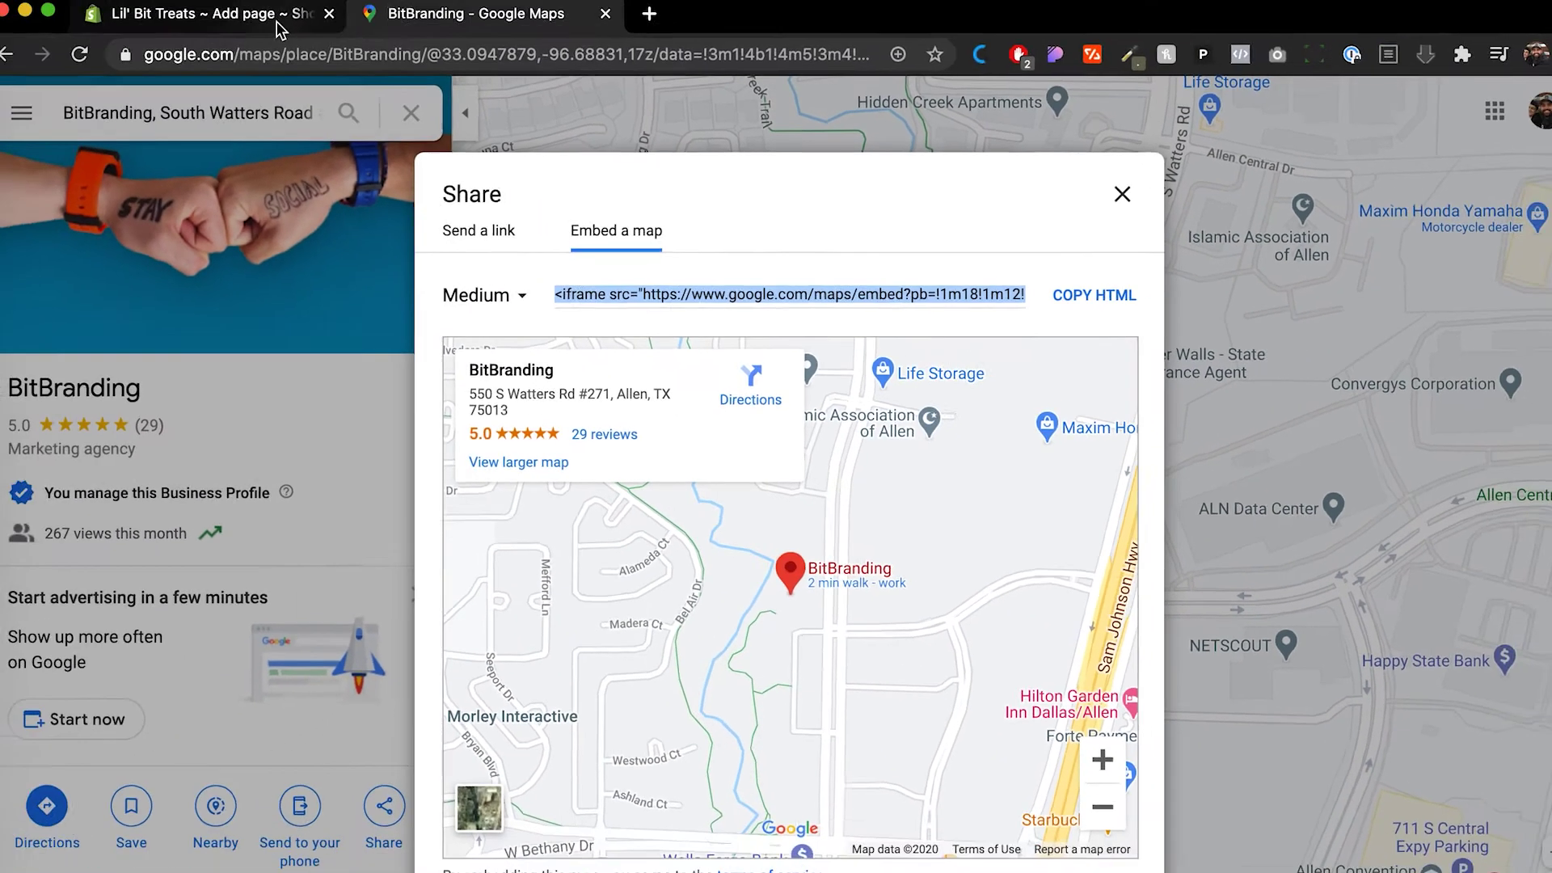
Paste the BitBranding map embed code into the Contact Us content's HTML view and save the page
left_click(279, 26)
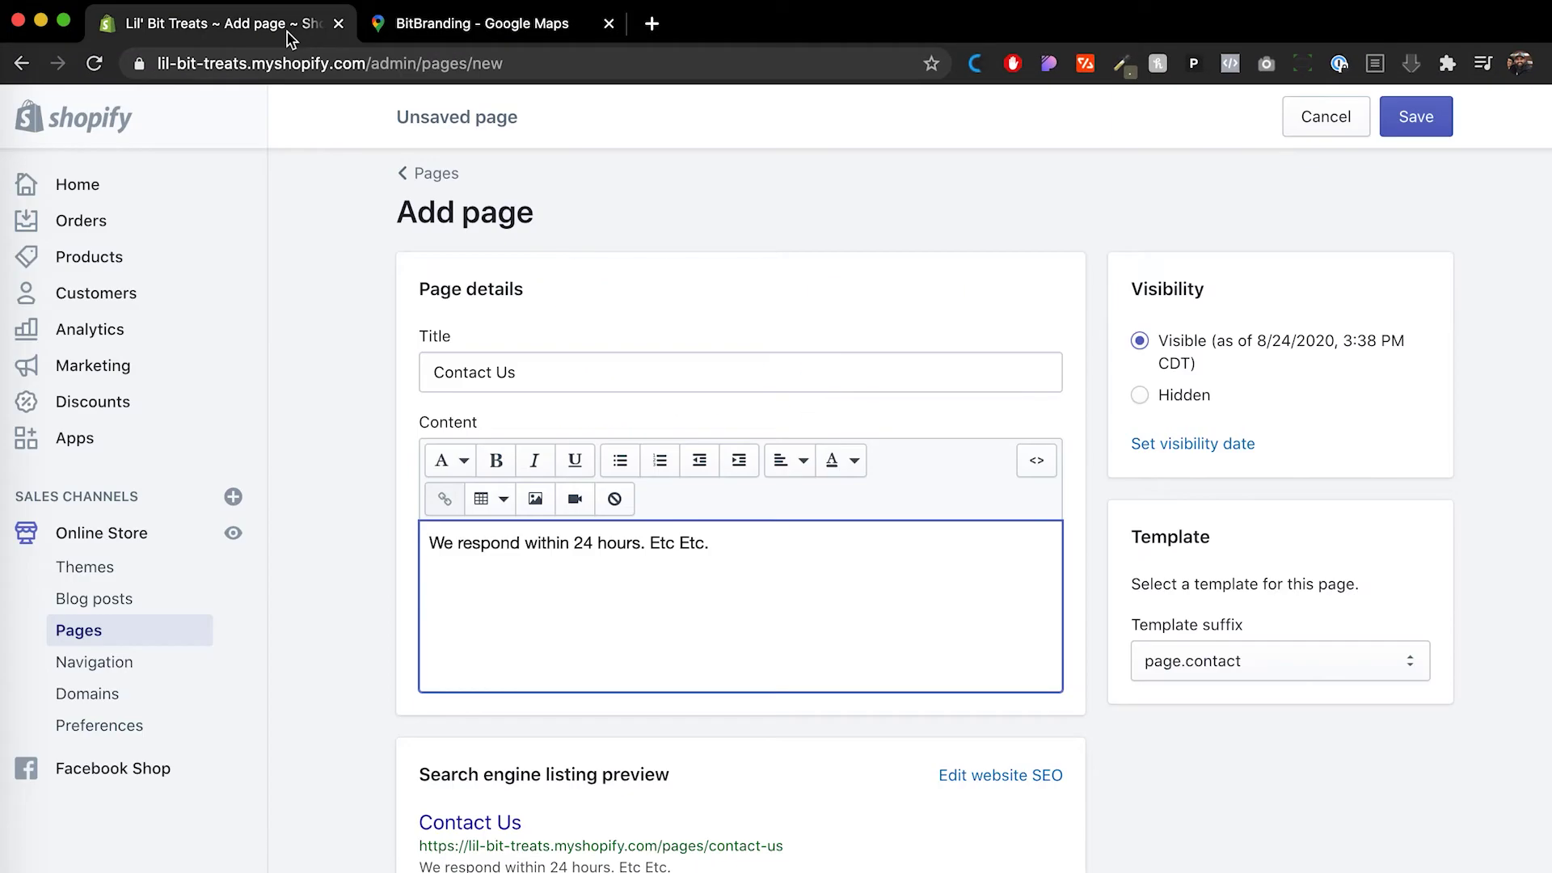
left_click(1037, 462)
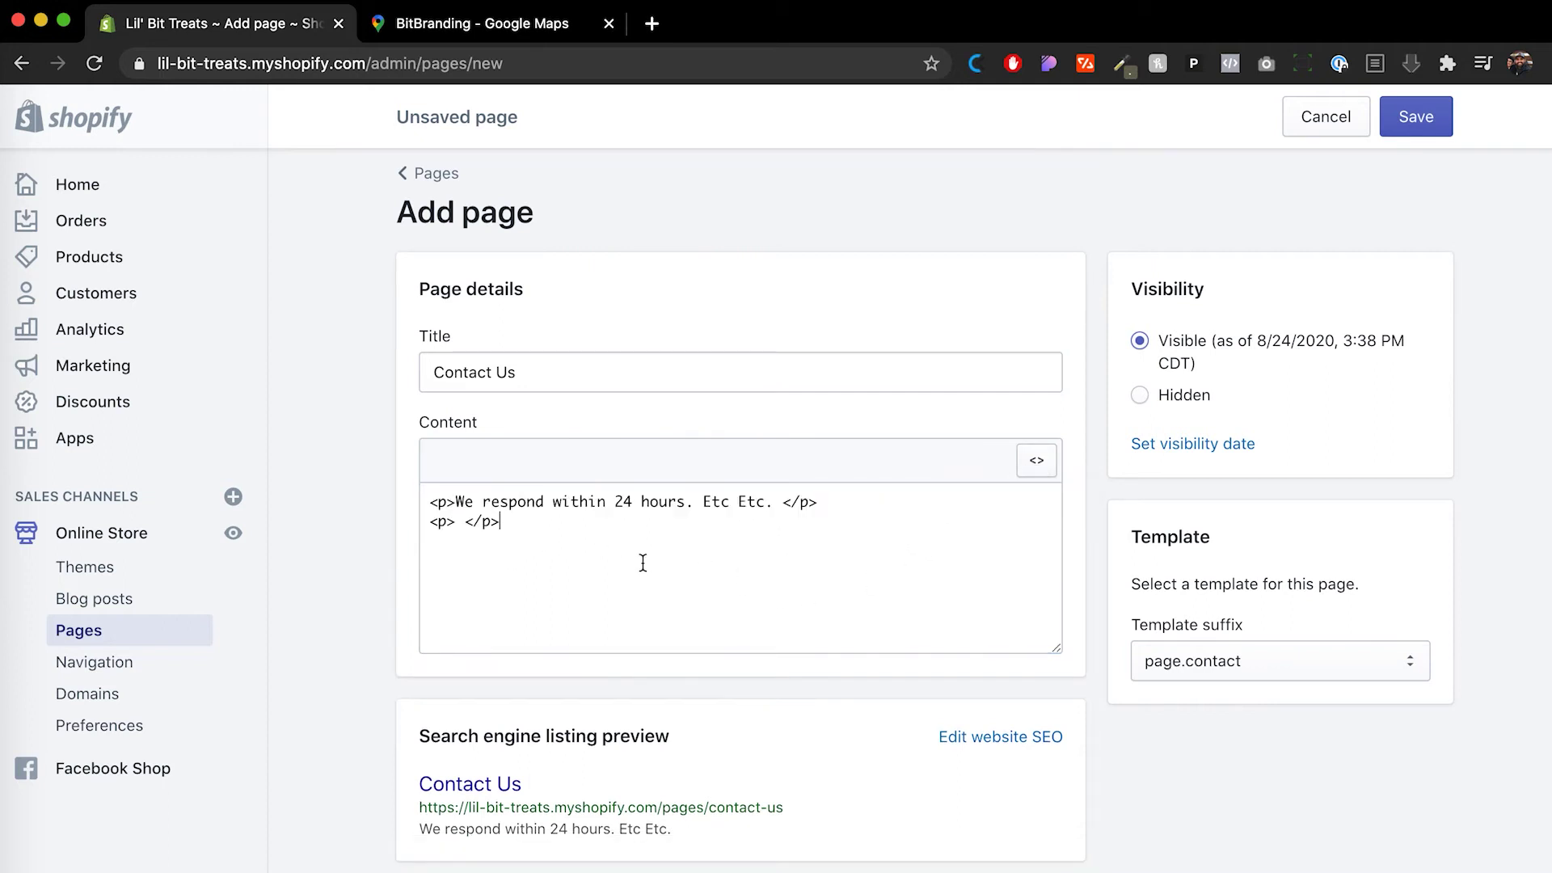
key("ctrl+v")
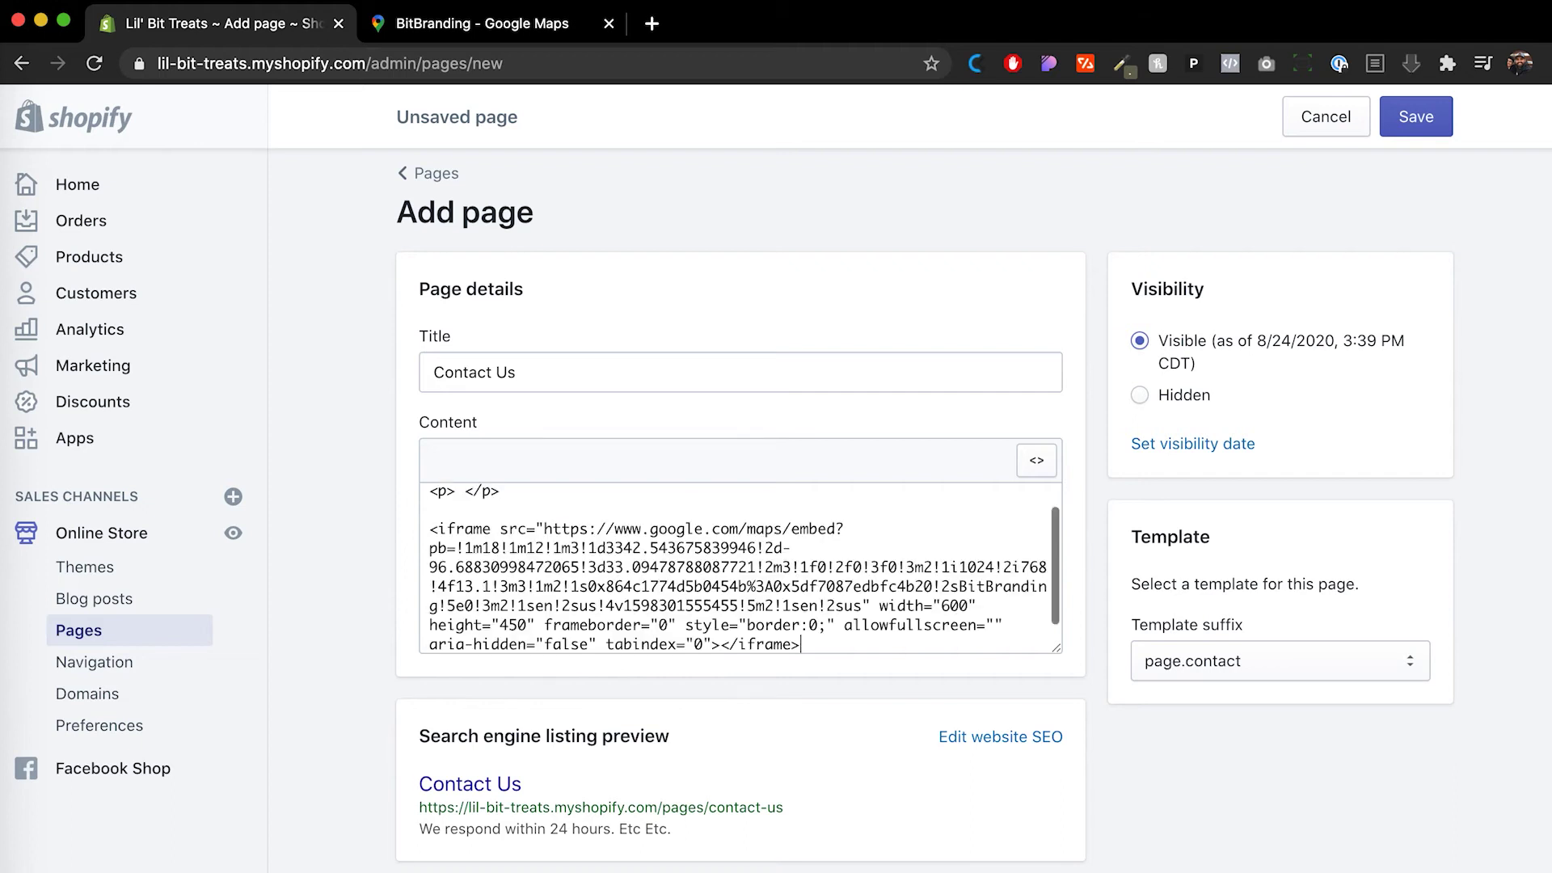
left_click(1037, 462)
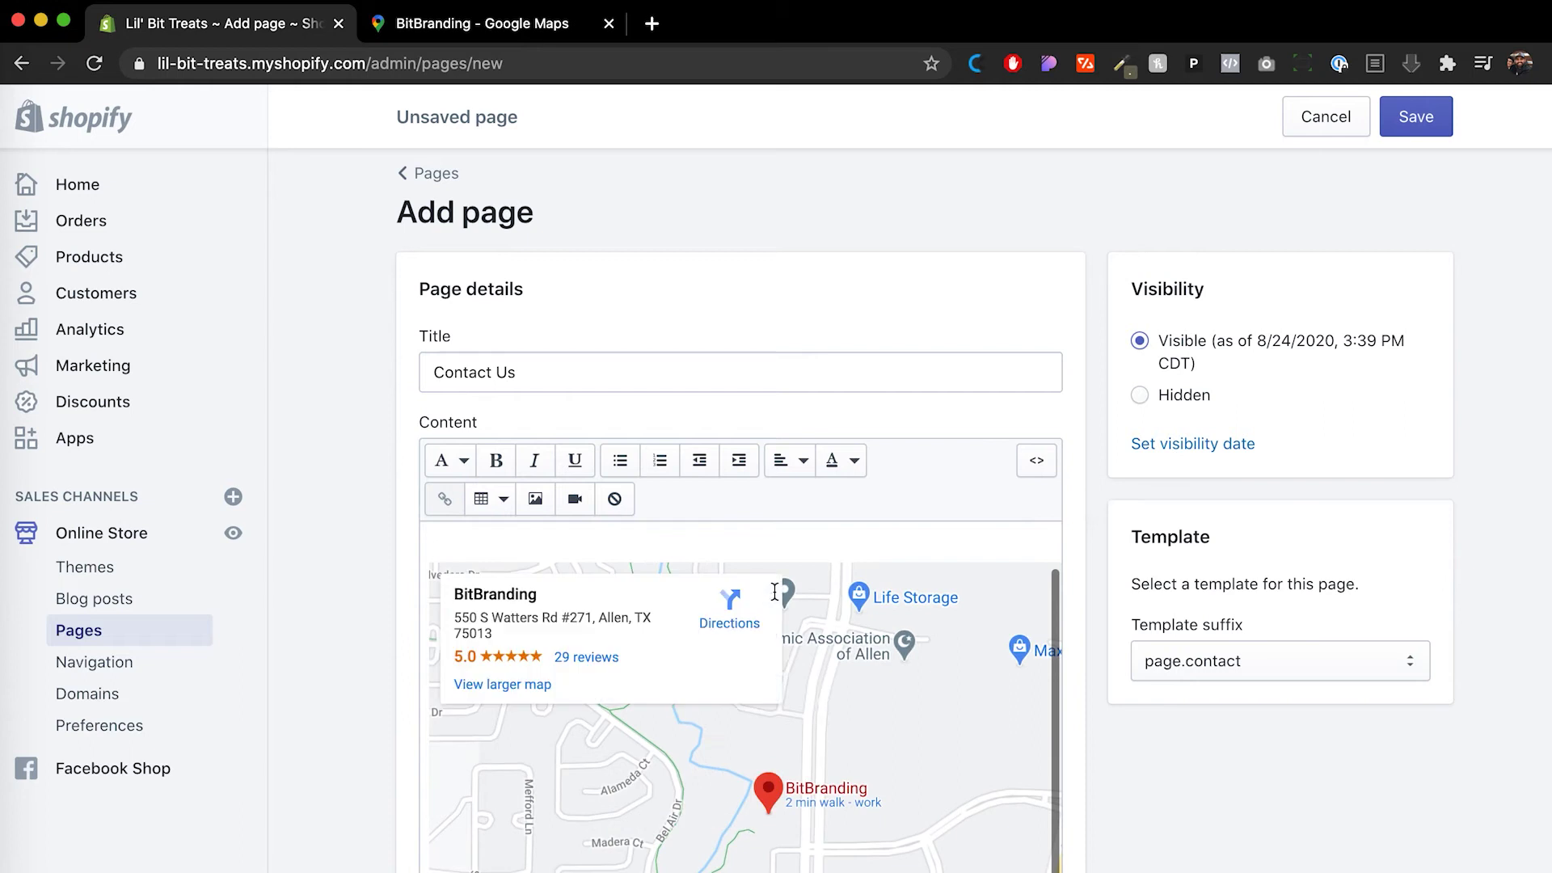
scroll(877, 728, "down", 5)
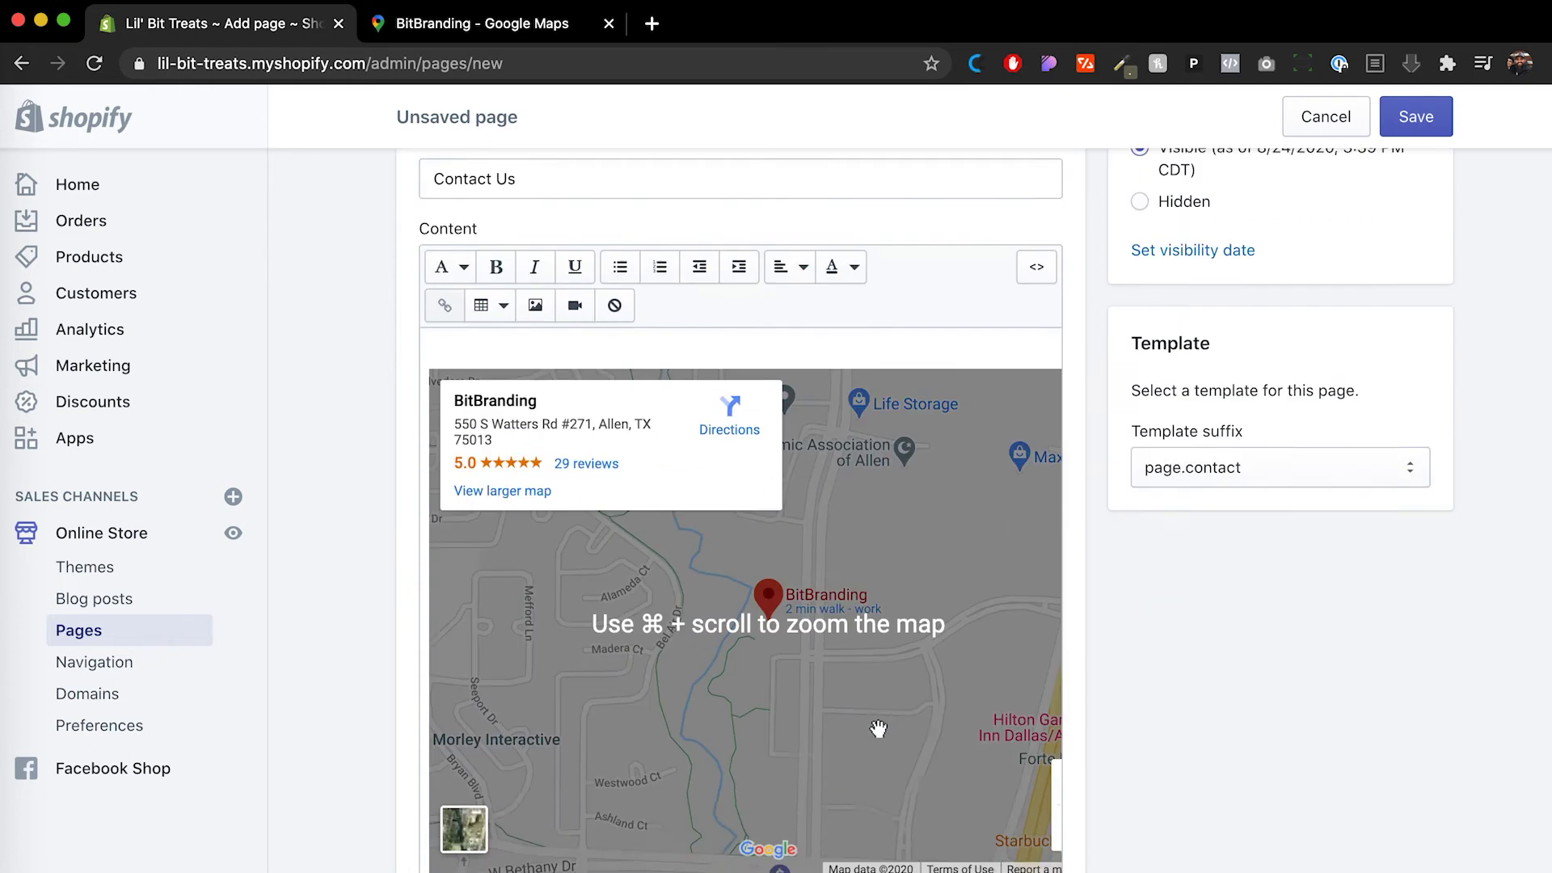
scroll(877, 727, "up", 5)
scroll(895, 577, "up", 1)
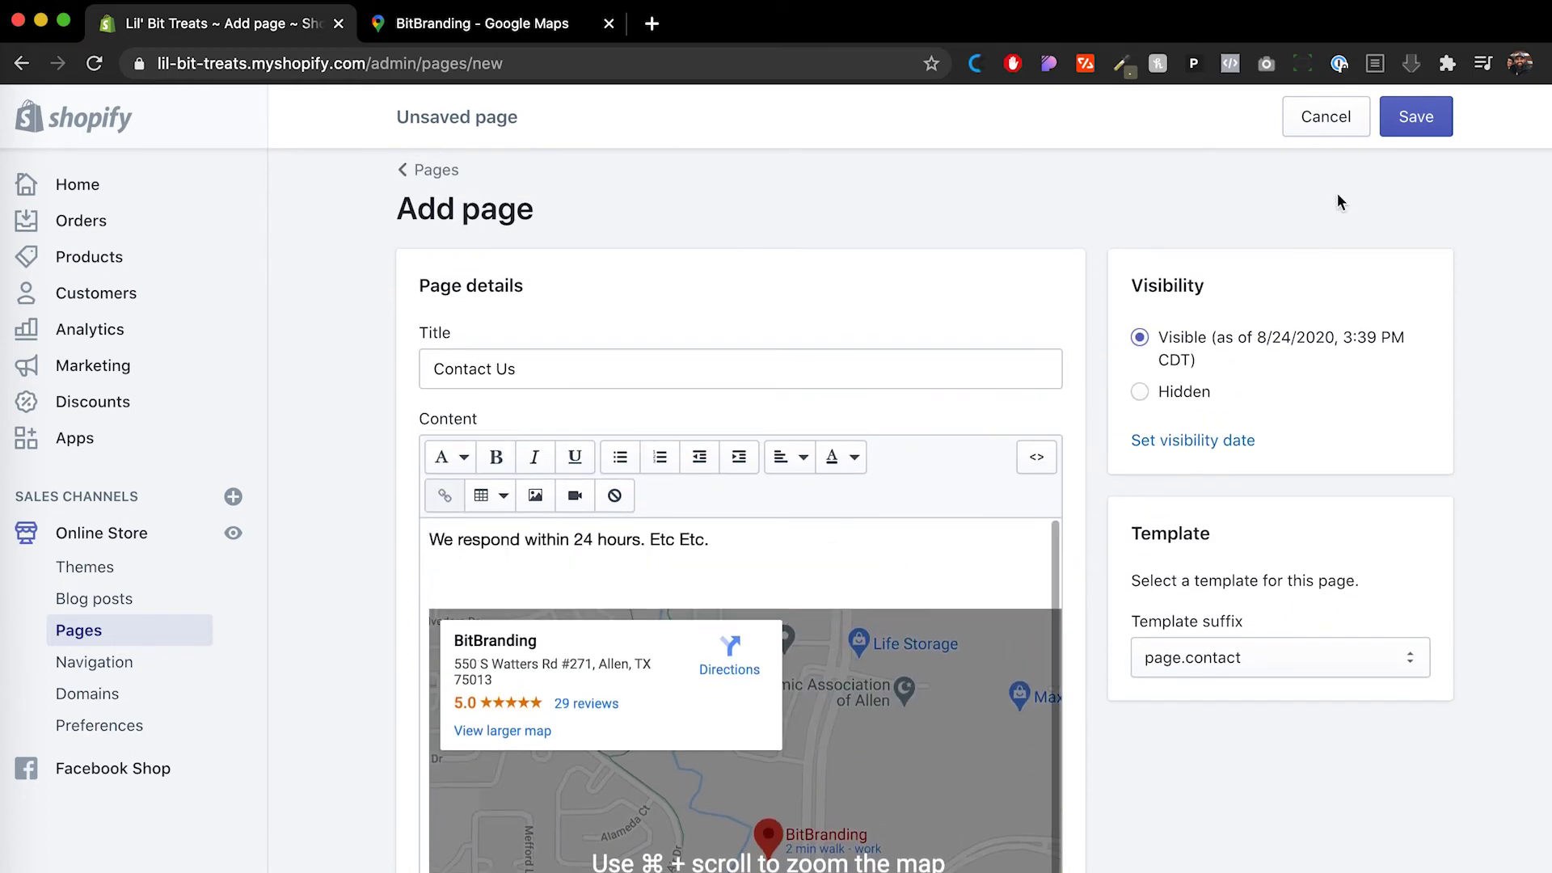
left_click(1421, 113)
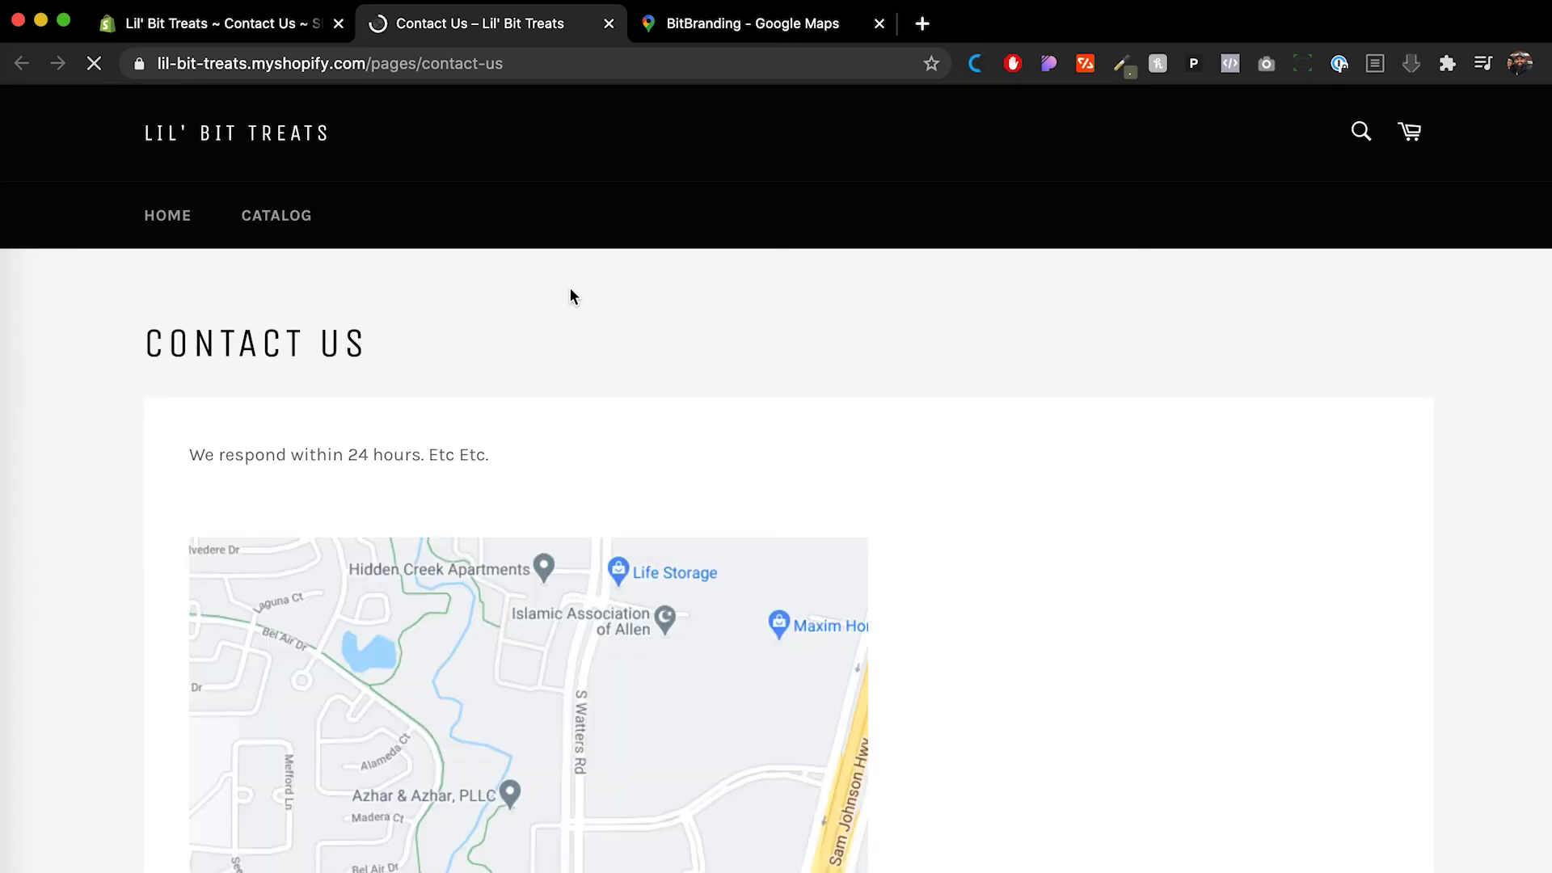
Review the live Contact Us page's message and embedded BitBranding map
scroll(1004, 321, "down", 5)
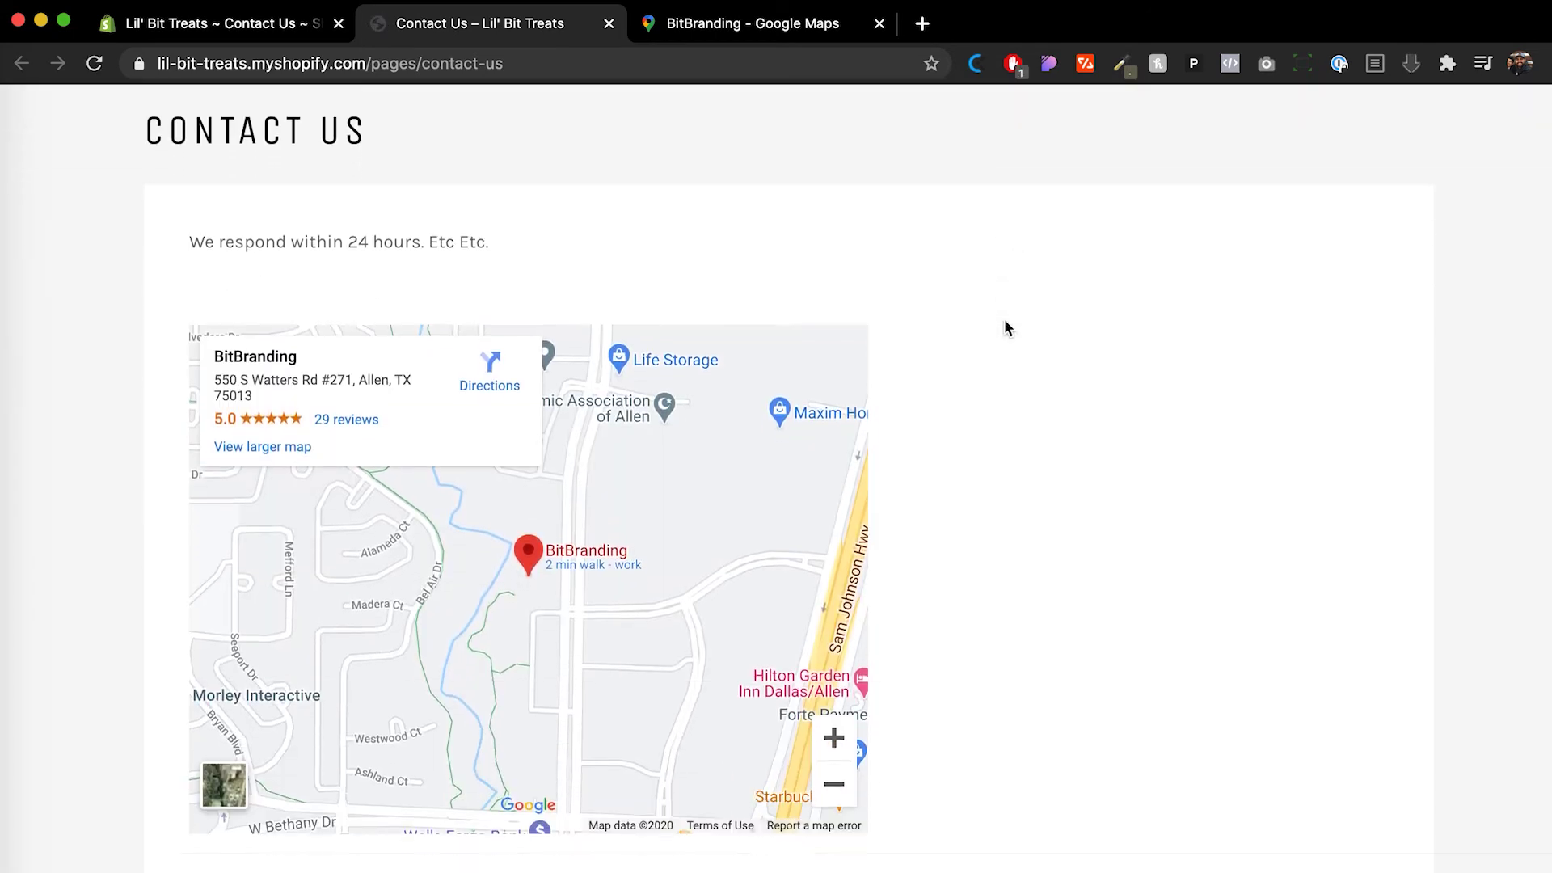
scroll(1005, 321, "up", 5)
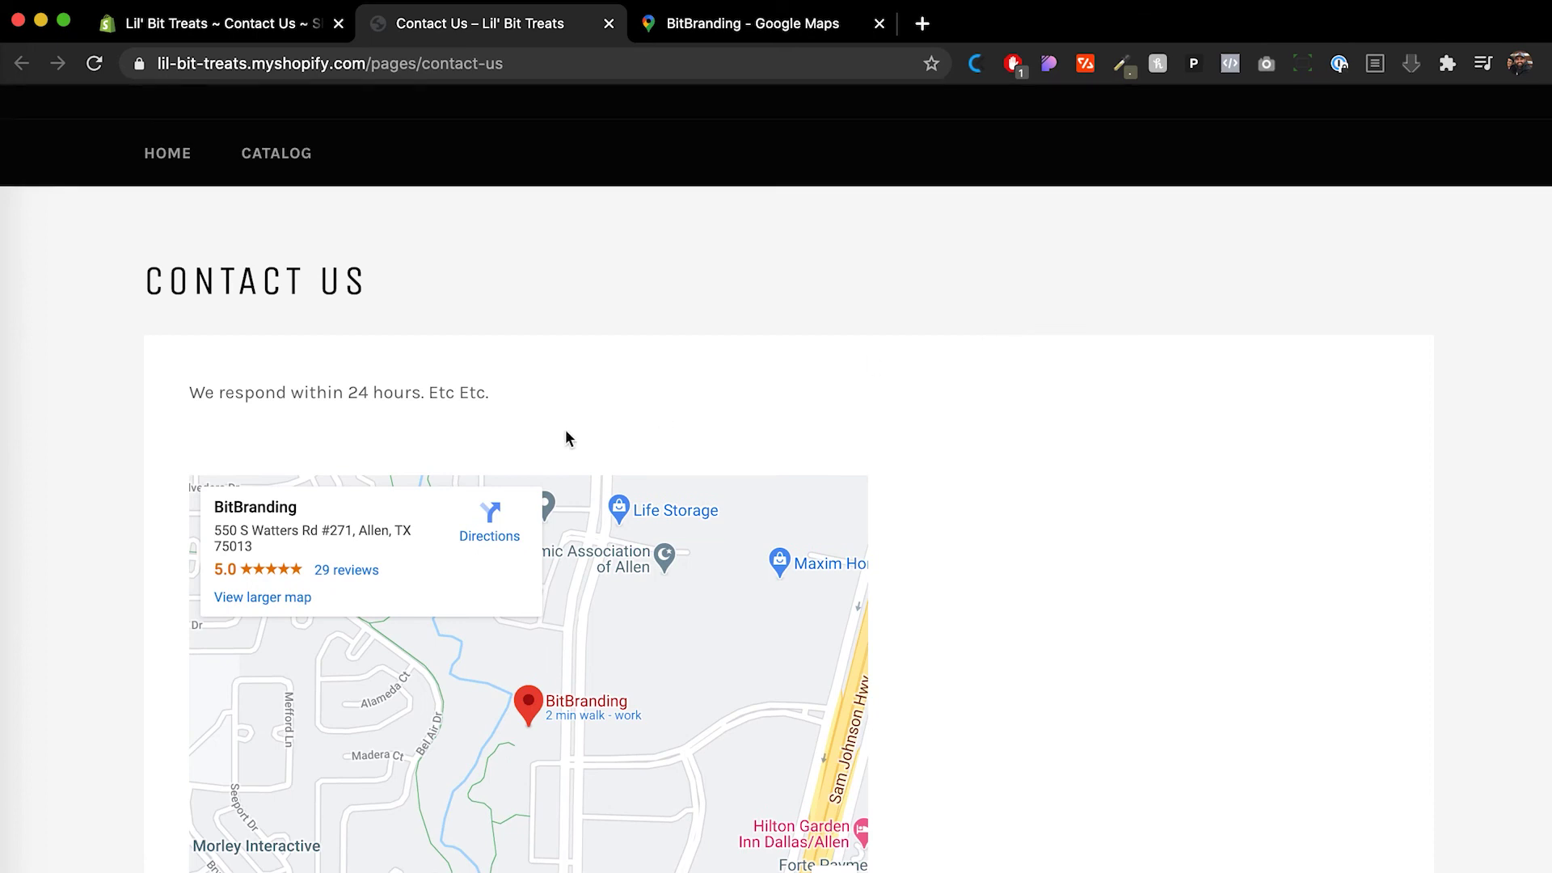
left_click_drag(213, 383, 455, 392)
left_click(604, 371)
scroll(605, 372, "down", 3)
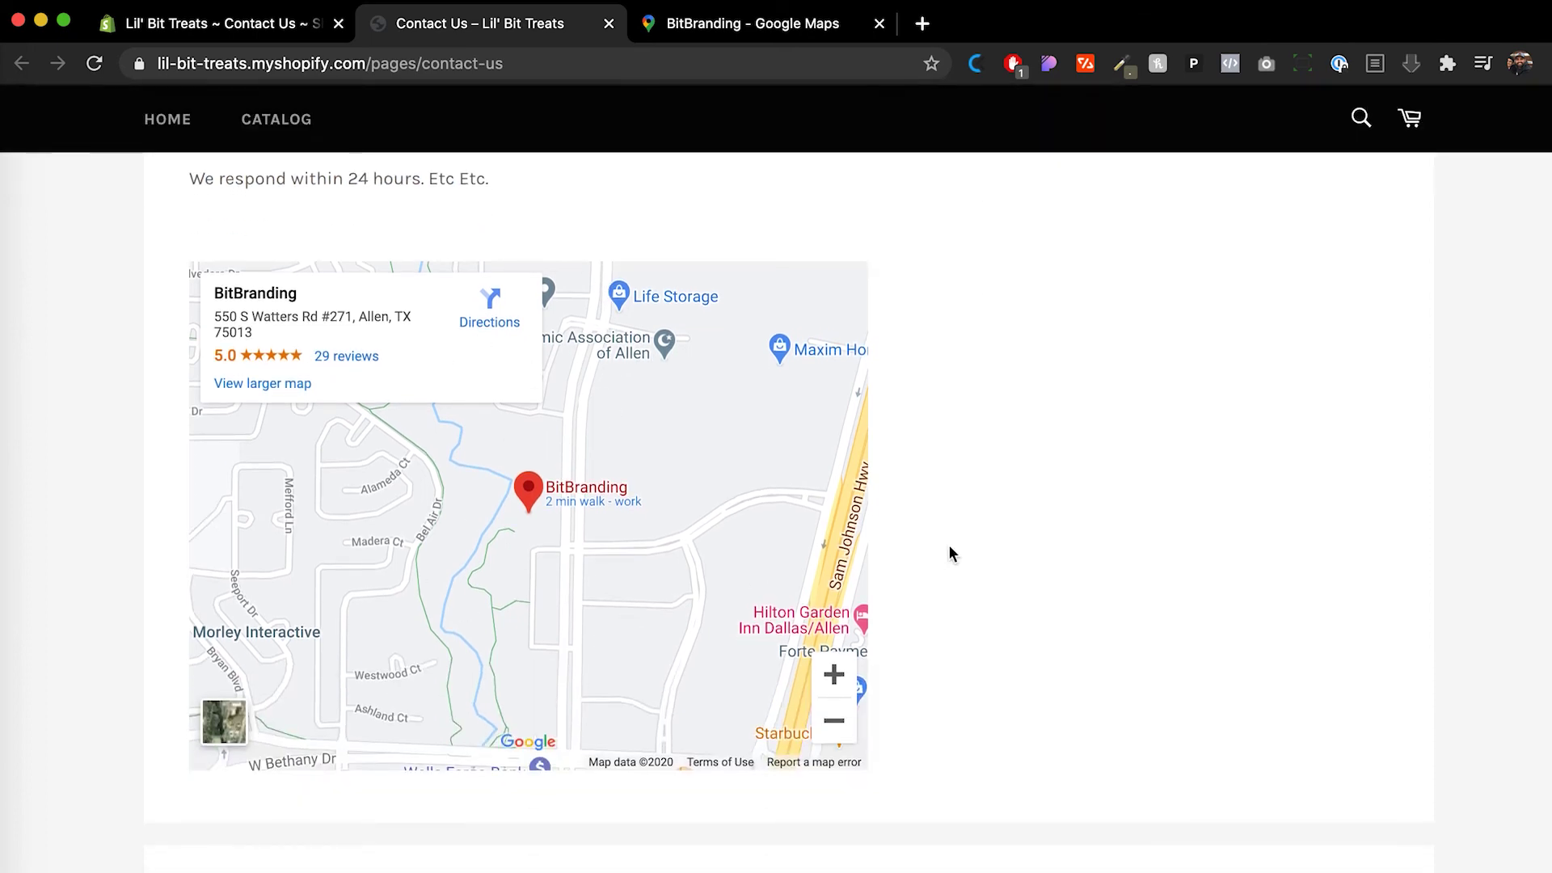
scroll(948, 545, "down", 8)
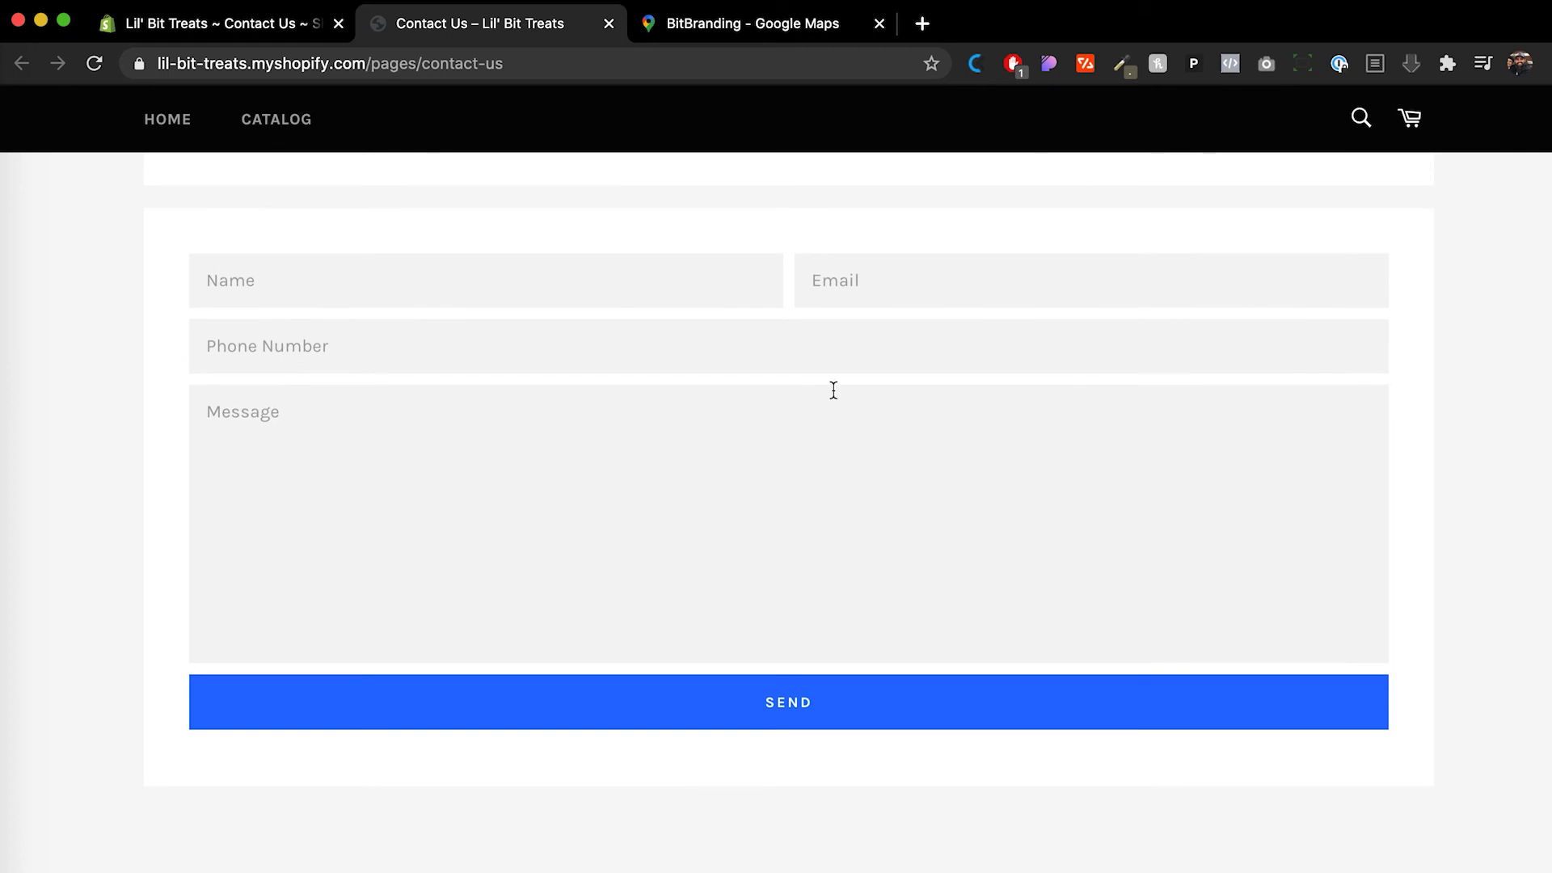
Compare with the admin page, then test the storefront contact form's Name field
left_click(194, 22)
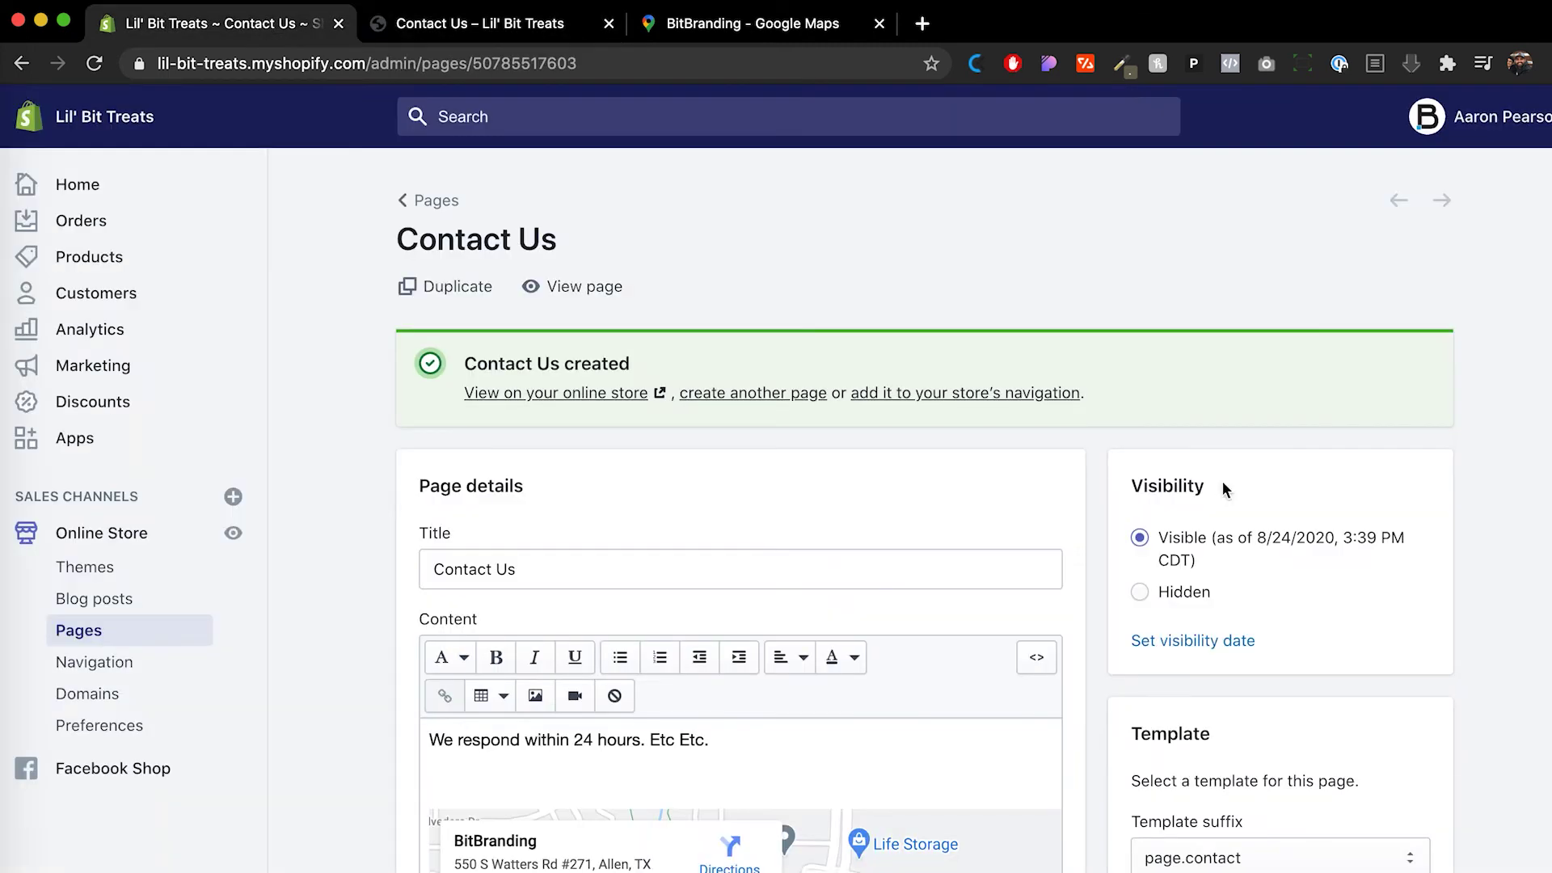
scroll(1354, 740, "down", 2)
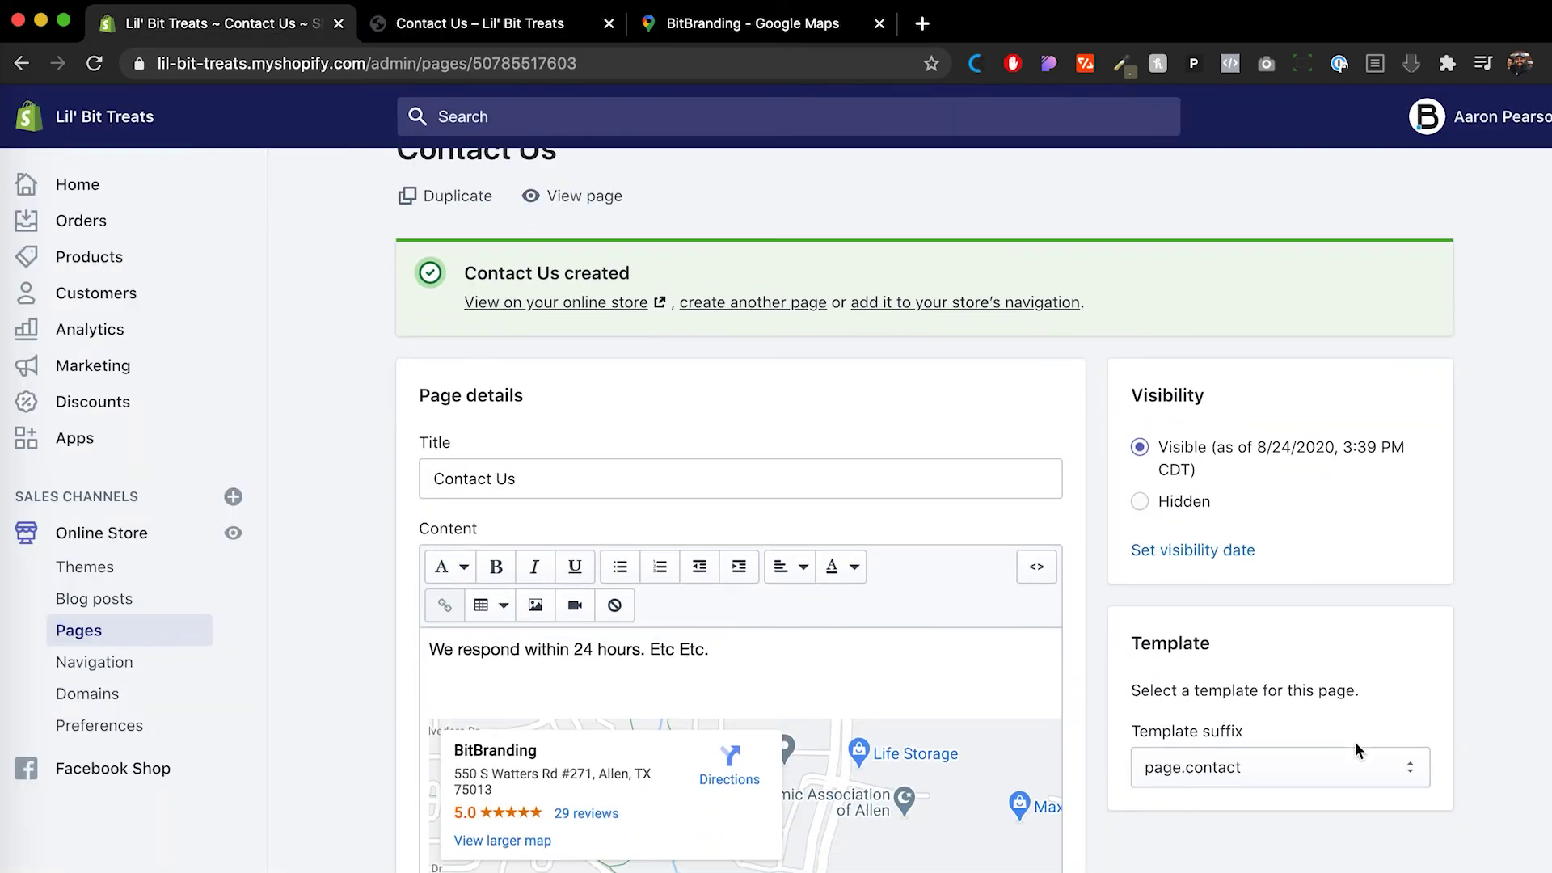
left_click(454, 24)
left_click(679, 294)
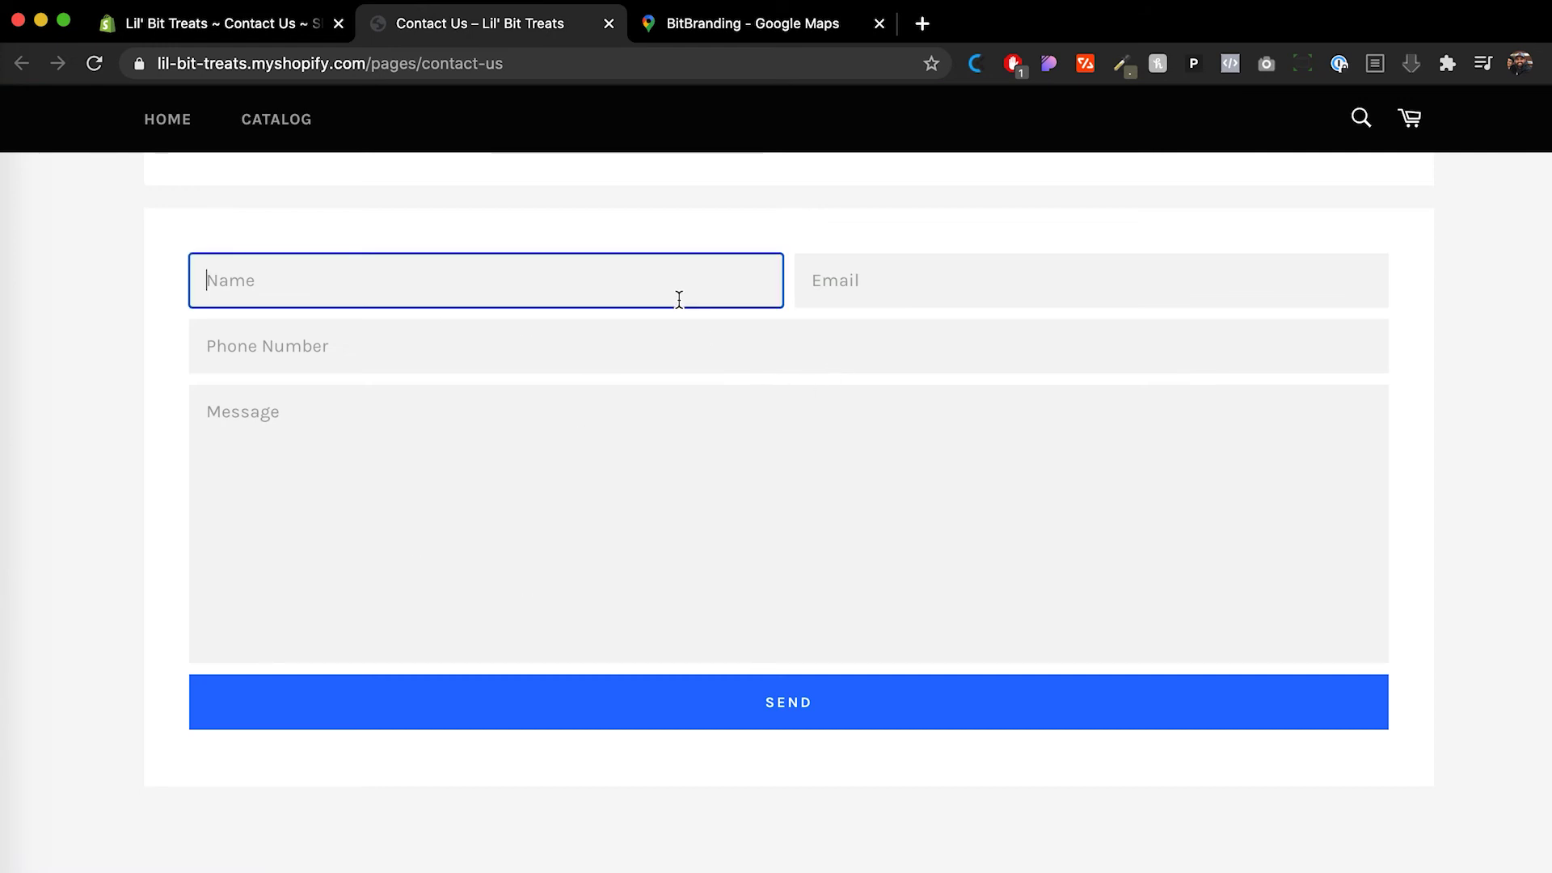
left_click(874, 312)
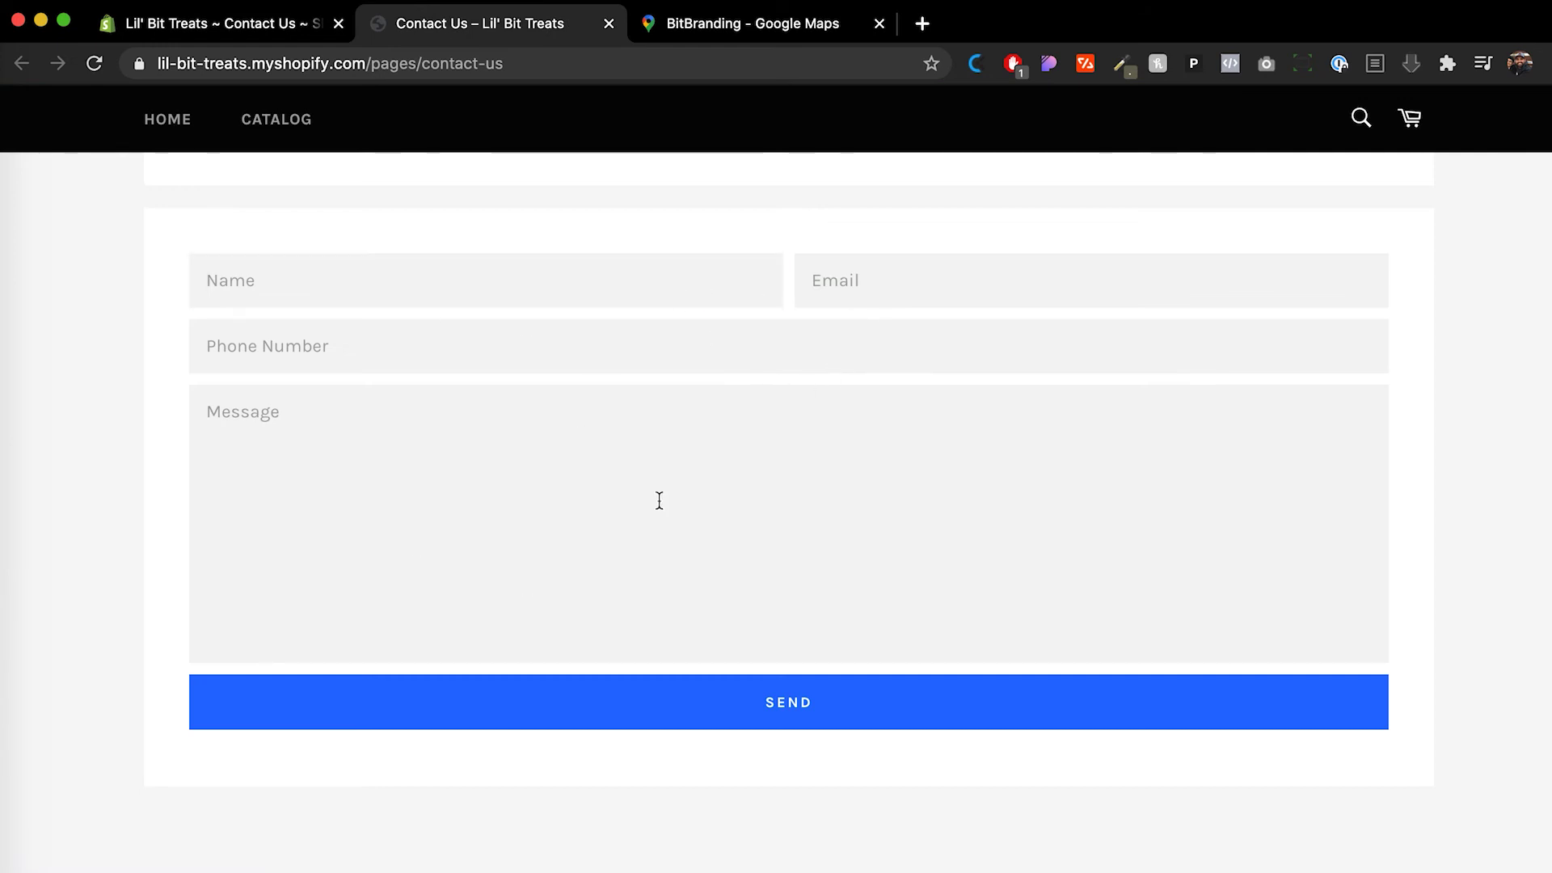
scroll(659, 500, "up", 10)
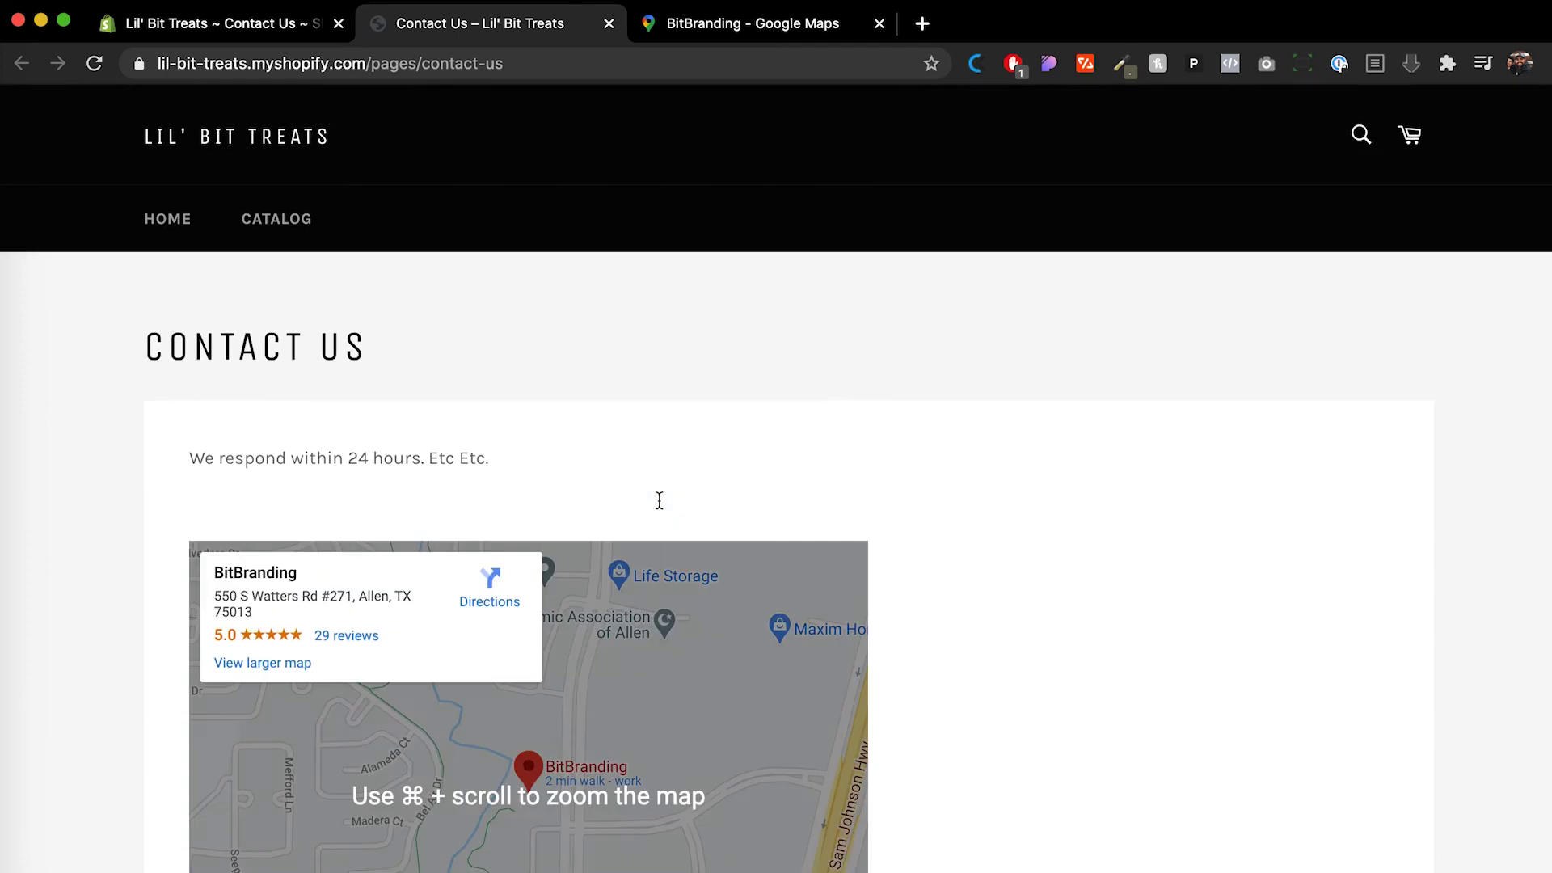
scroll(1031, 463, "down", 3)
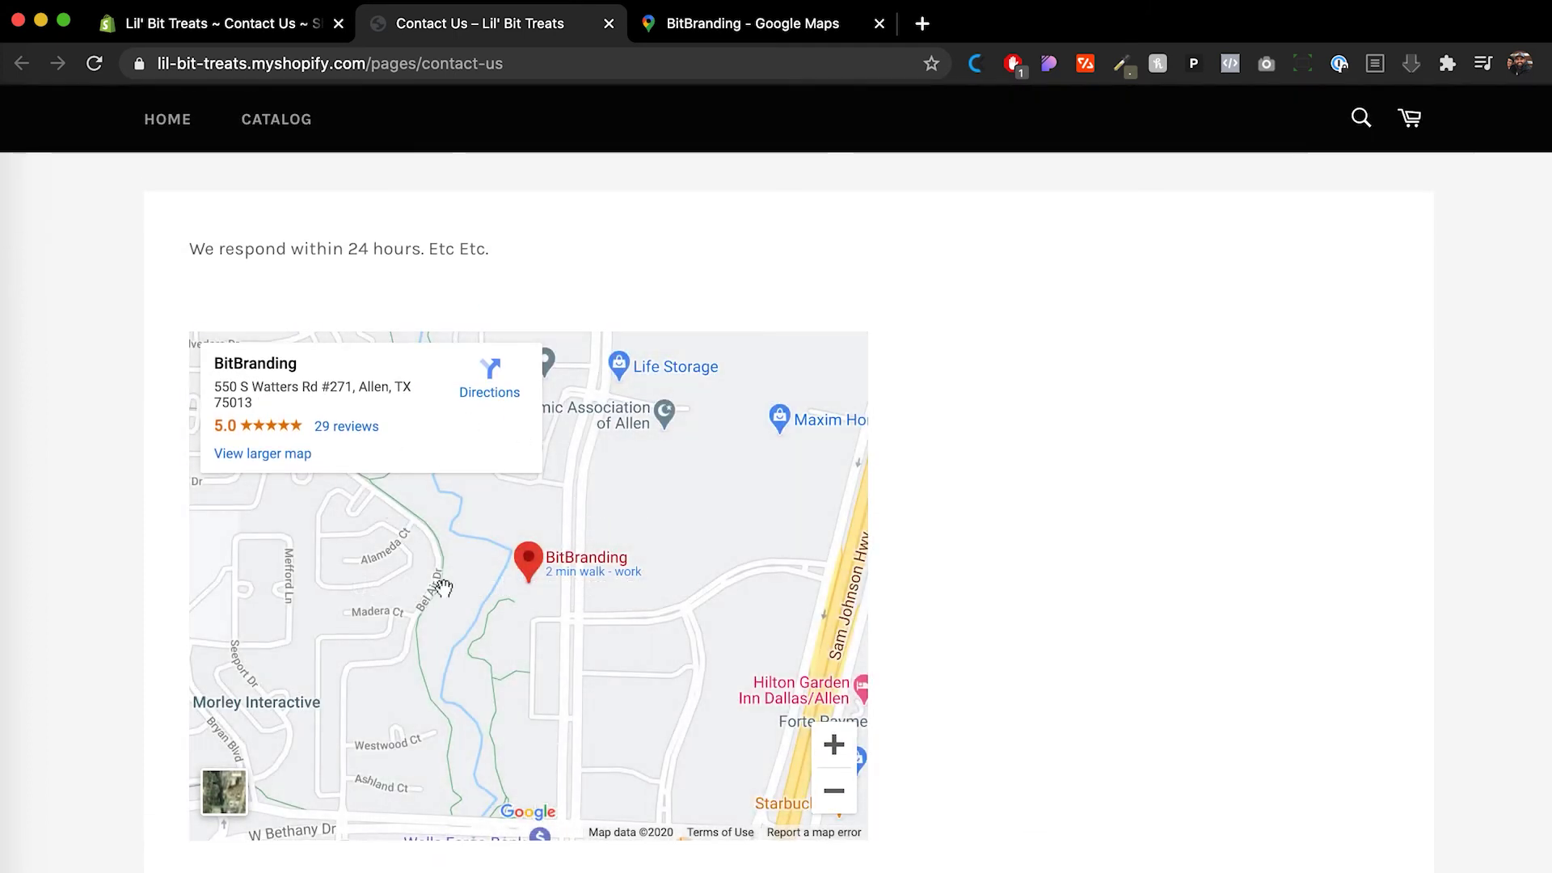
scroll(741, 458, "up", 3)
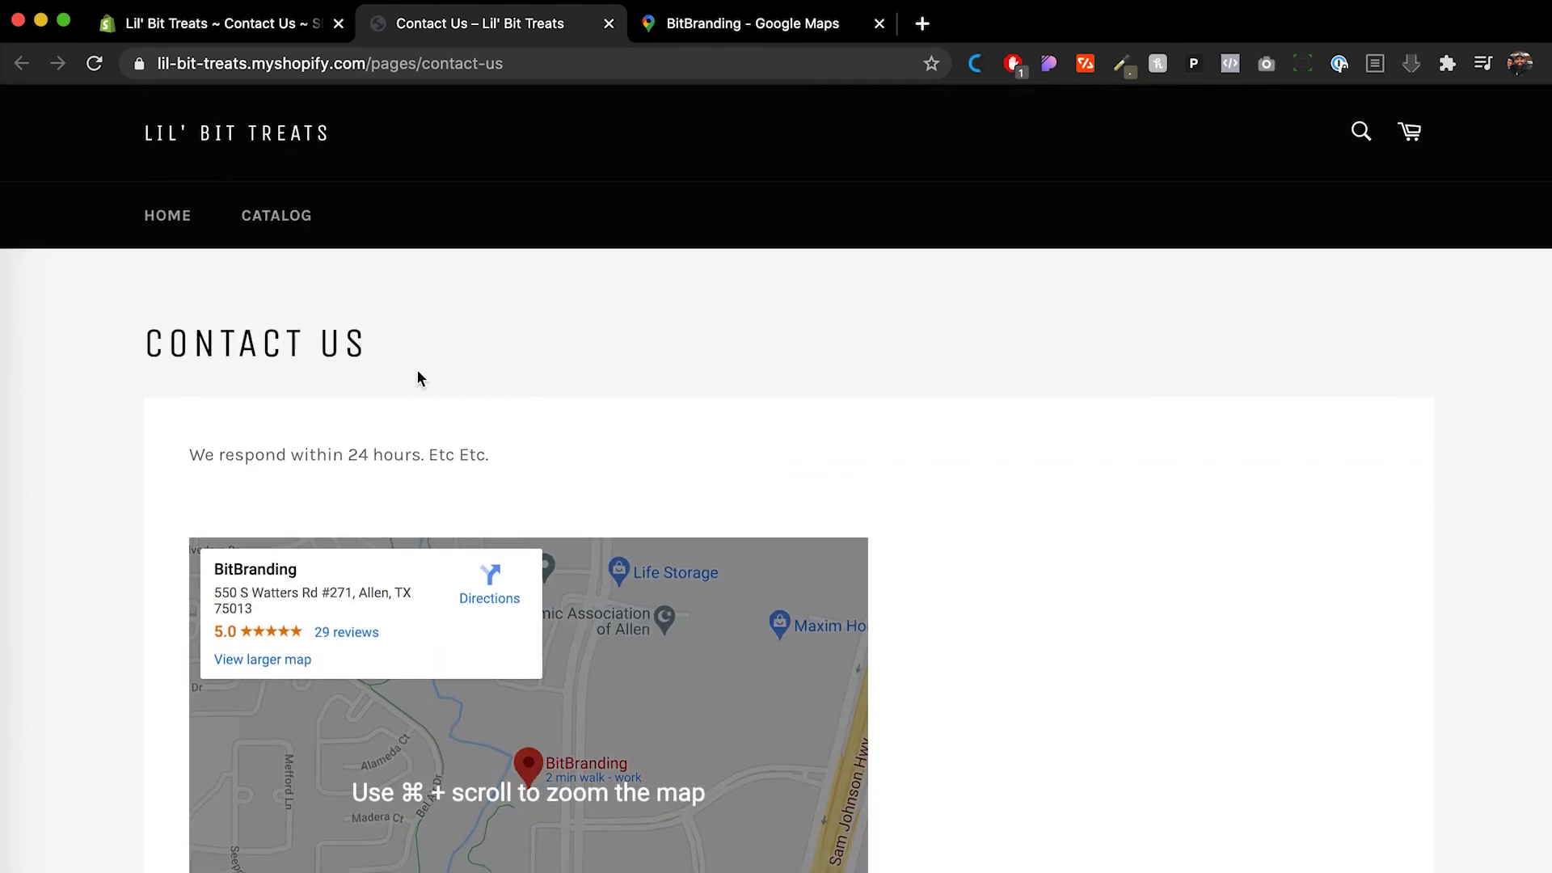